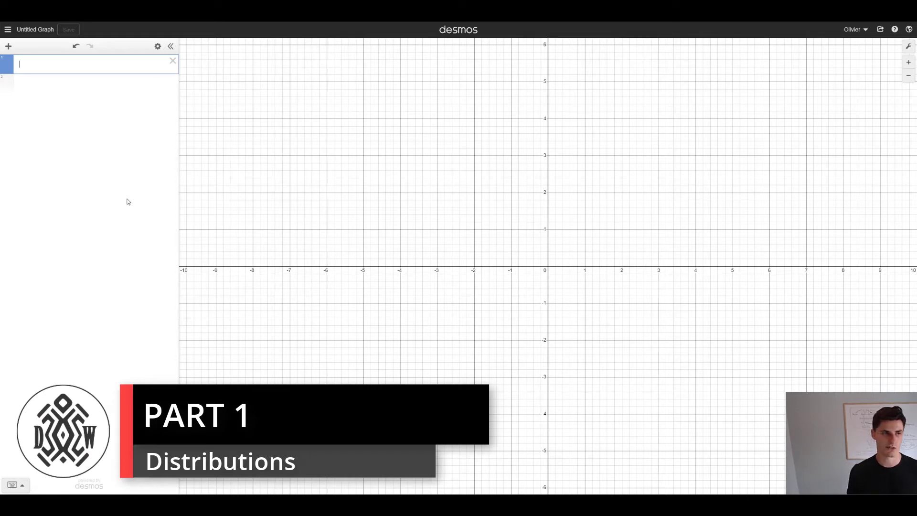
# Enter the normaldist function in the first expression line and bring up the distribution functions in the function list.
pyautogui.write('normaldi')
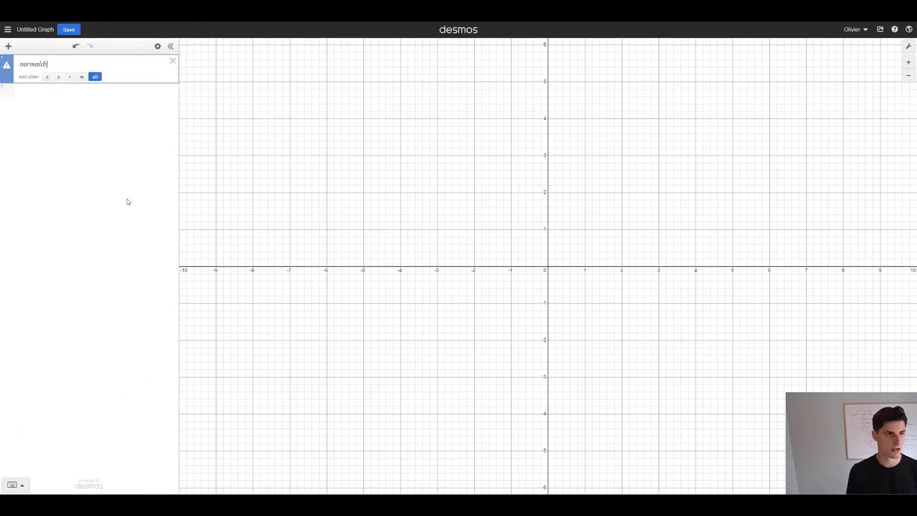
pyautogui.write('str')
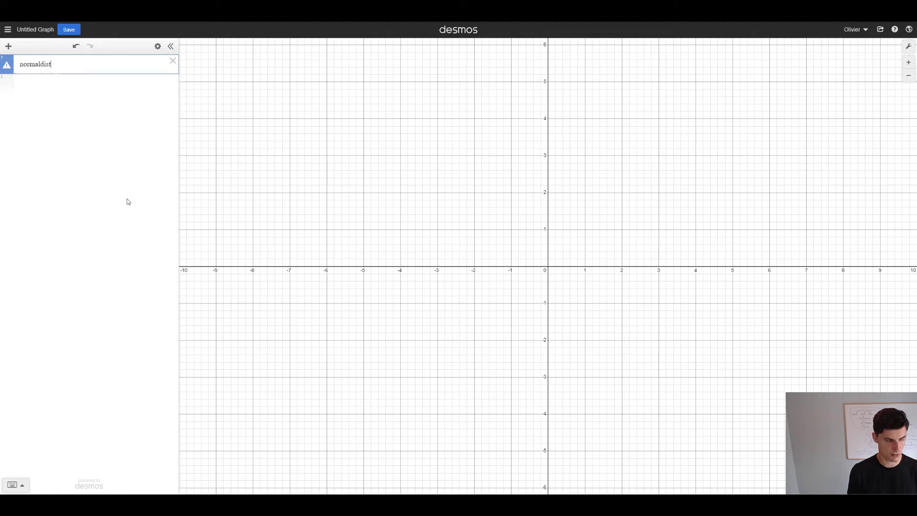
pyautogui.press('BackSpace')
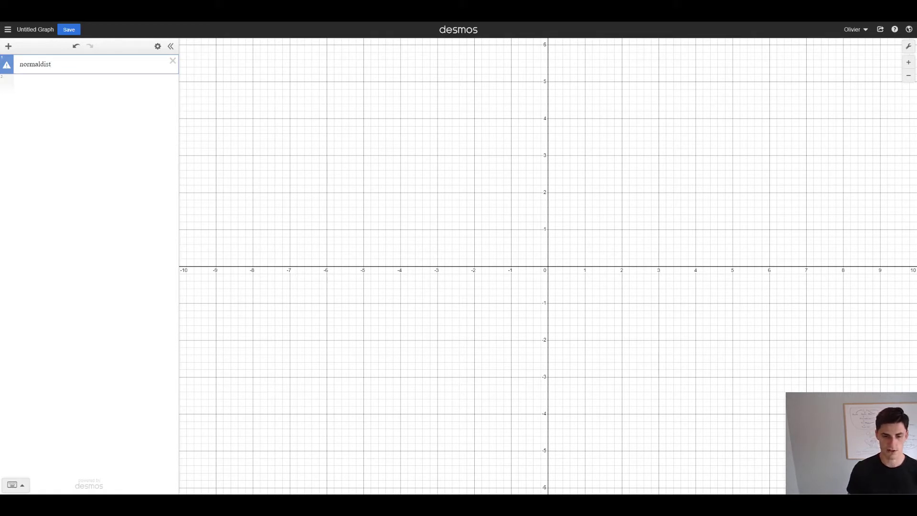
pyautogui.click(12, 485)
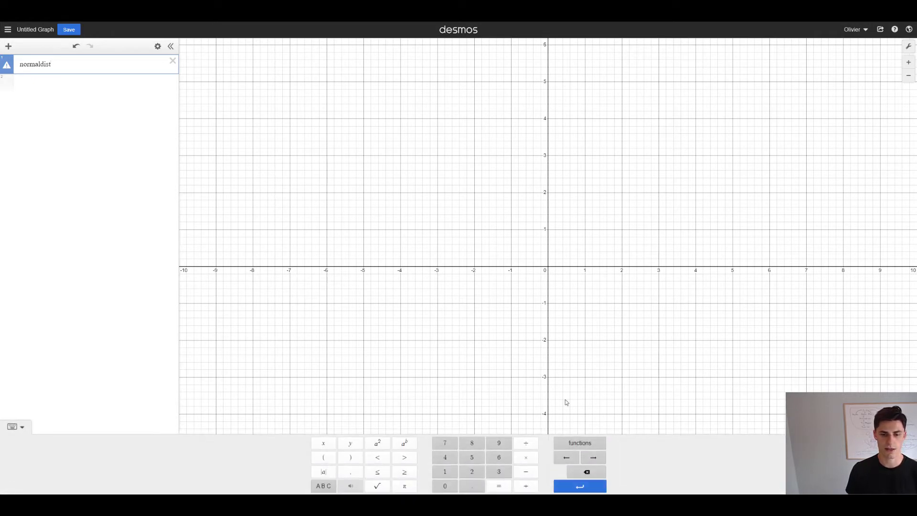
pyautogui.click(594, 444)
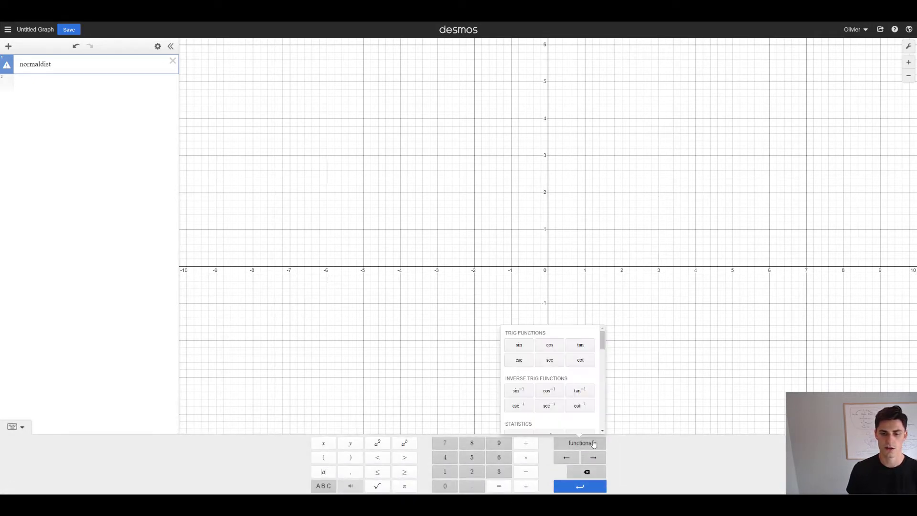
pyautogui.scroll(-3, 552, 352)
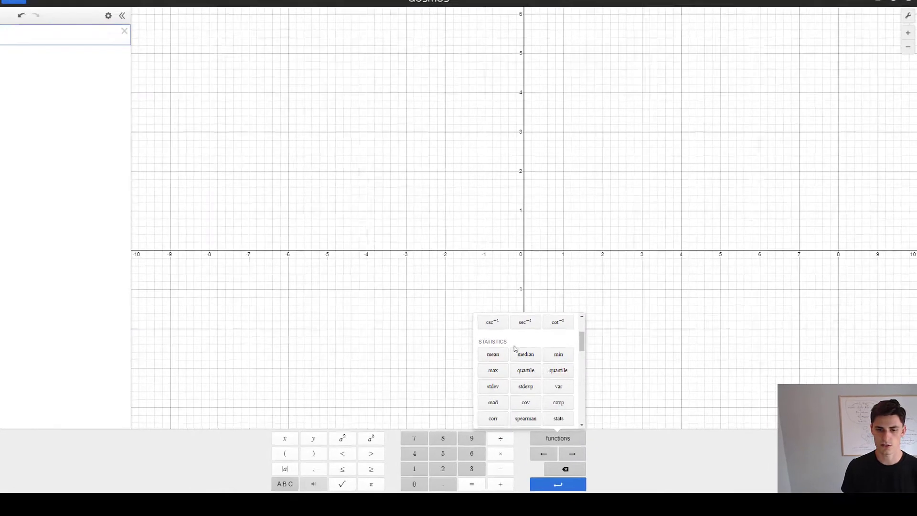
pyautogui.scroll(-5, 515, 348)
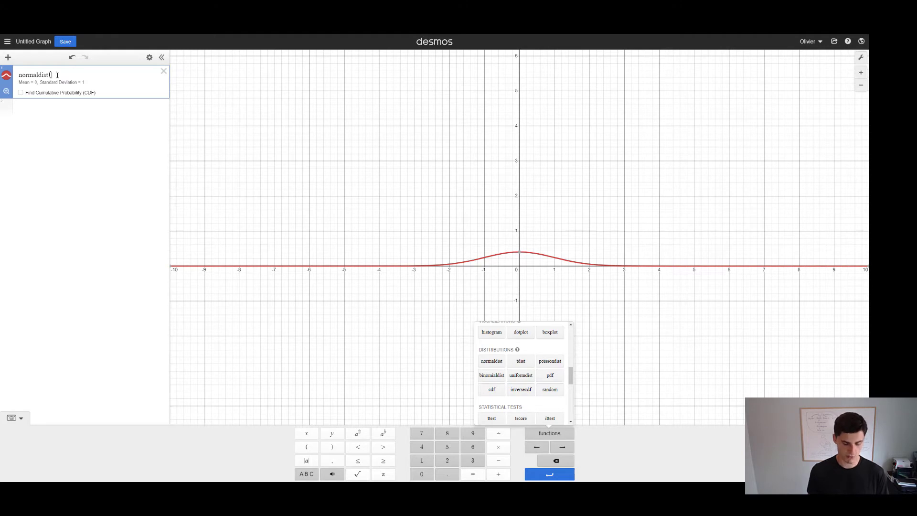
# Give normaldist the parameters m and s and add sliders for both.
pyautogui.write('m')
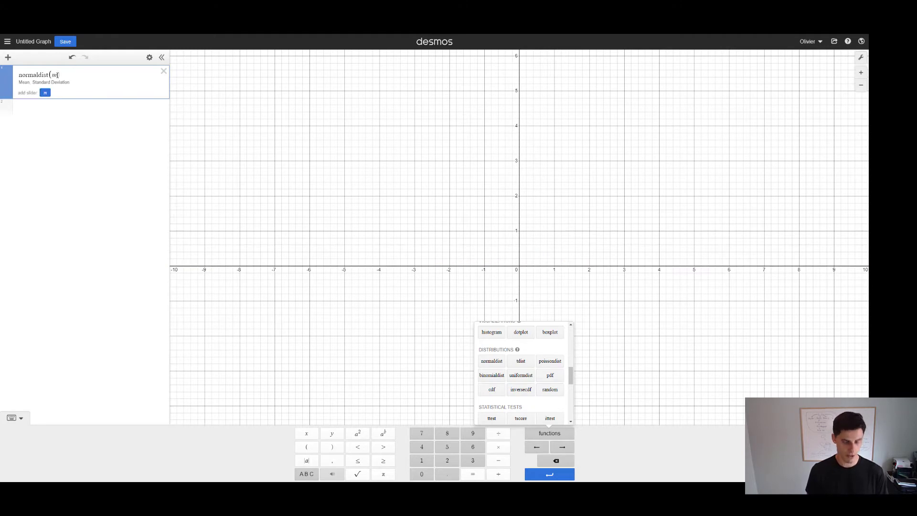
pyautogui.write(',s')
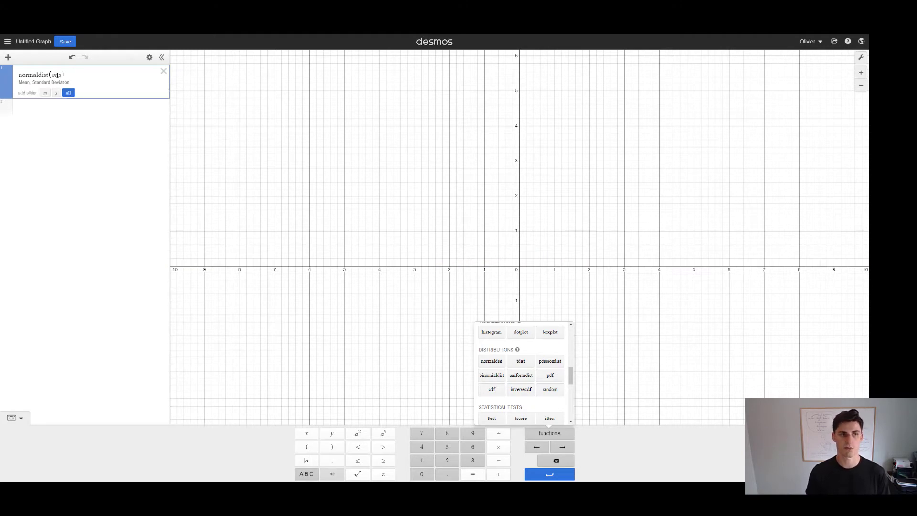
pyautogui.click(68, 93)
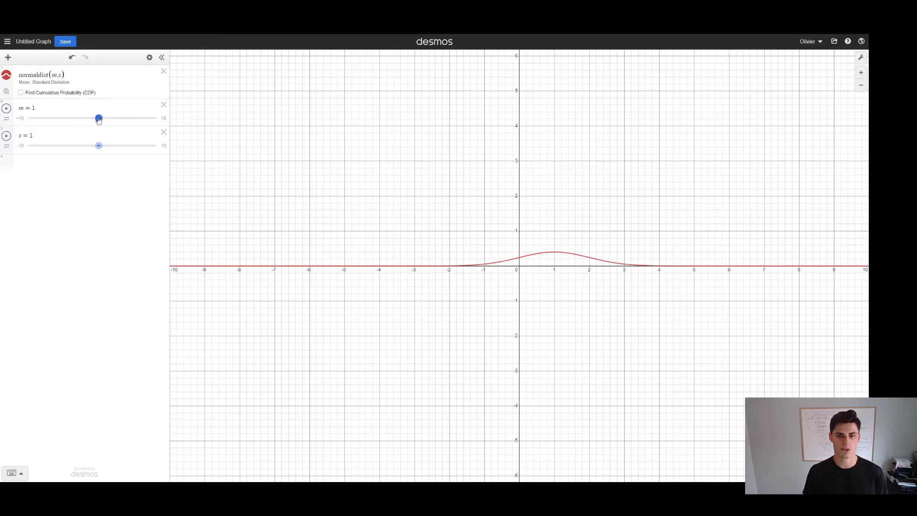
# Try out the m and s sliders, and set the mean m to 10 and the standard deviation s to 3.
pyautogui.moveTo(99, 119); pyautogui.dragTo(95, 156)
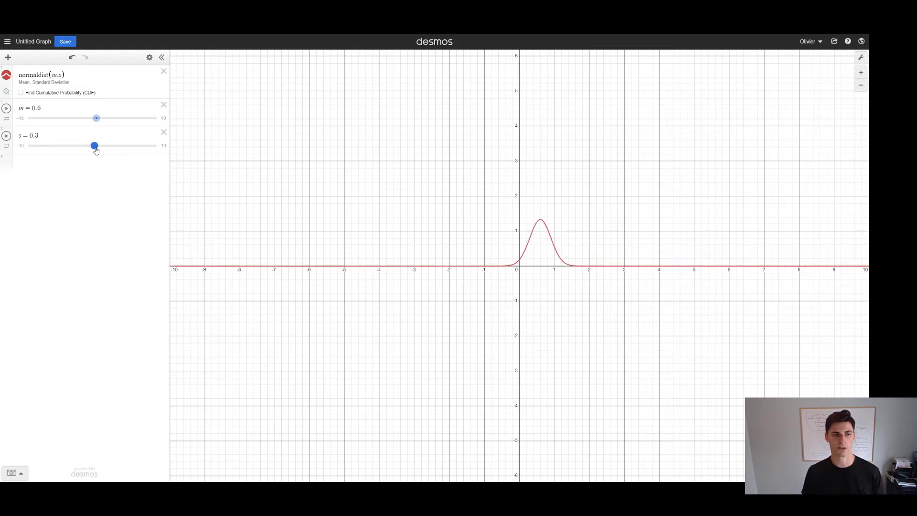
pyautogui.moveTo(97, 146)
pyautogui.mouseDown()
pyautogui.moveTo(132, 146)
pyautogui.moveTo(100, 153)
pyautogui.mouseUp()
pyautogui.click(49, 108)
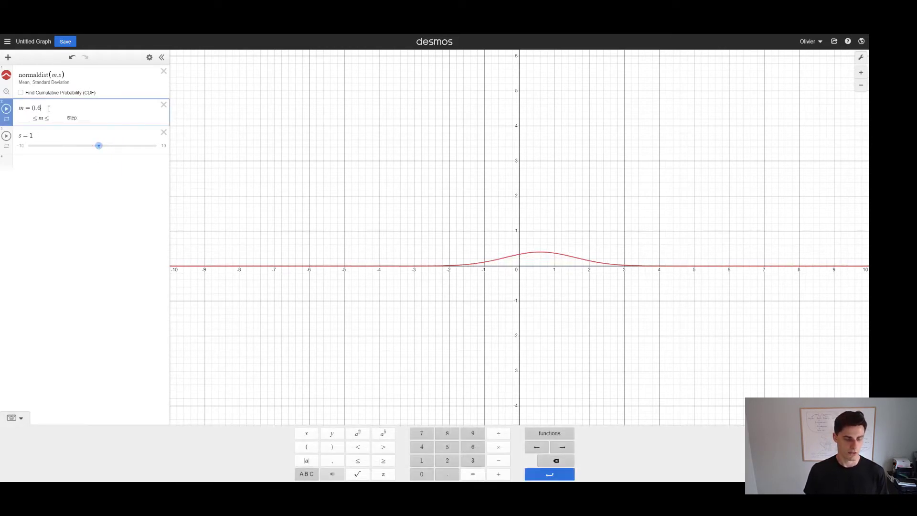
pyautogui.press('BackSpace')
pyautogui.press('BackSpace')
pyautogui.press('BackSpace')
pyautogui.write('10')
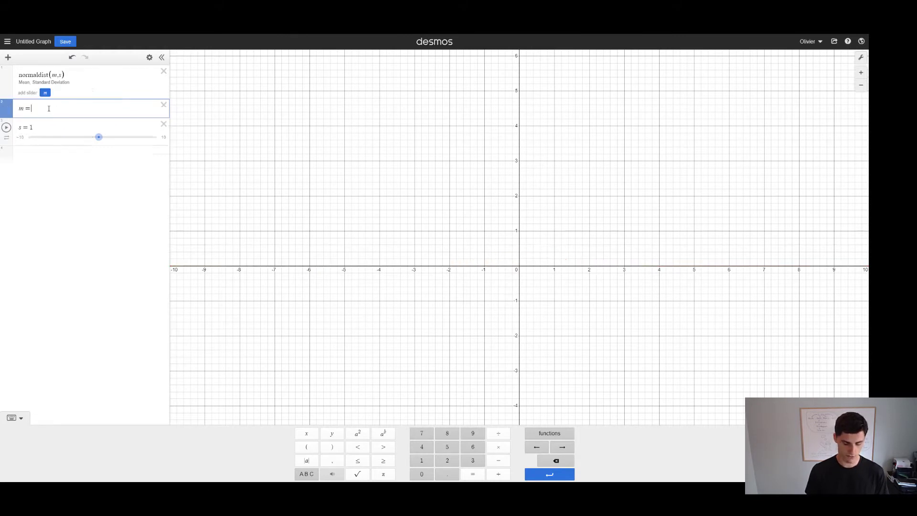
pyautogui.click(40, 136)
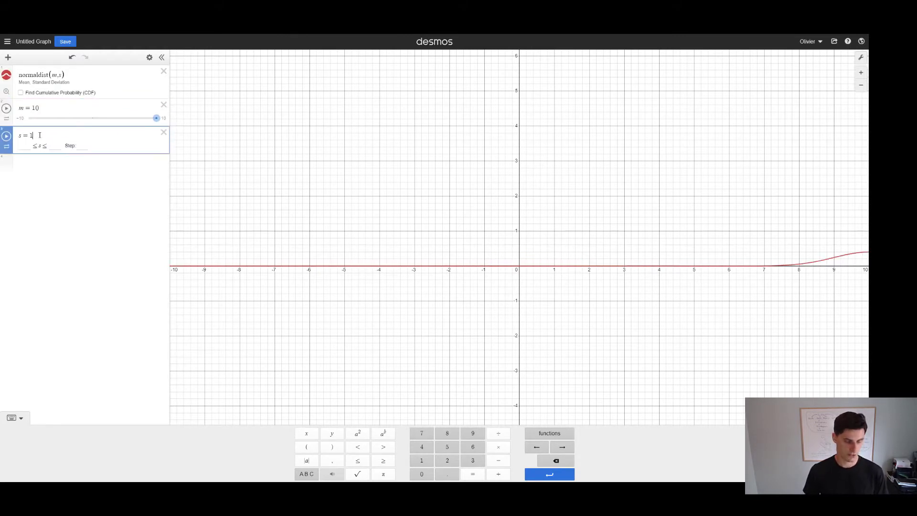
pyautogui.press('BackSpace')
pyautogui.write('3')
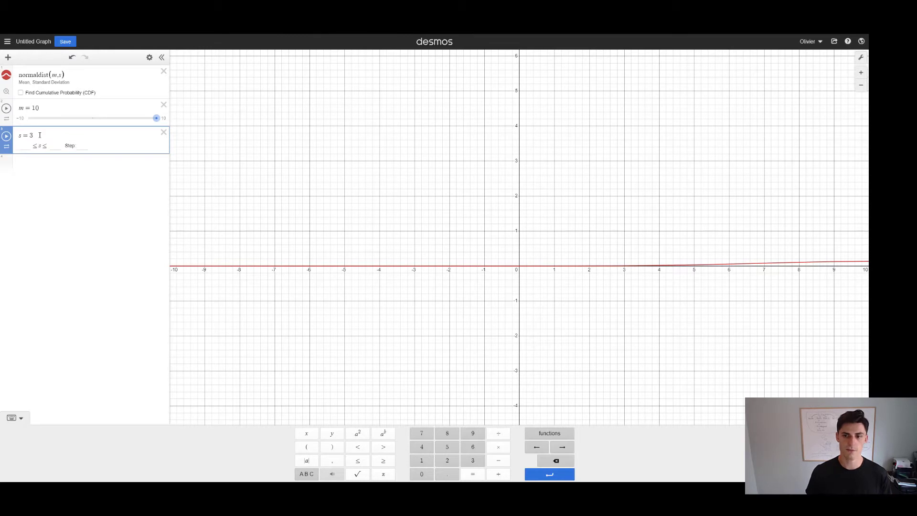
pyautogui.click(8, 93)
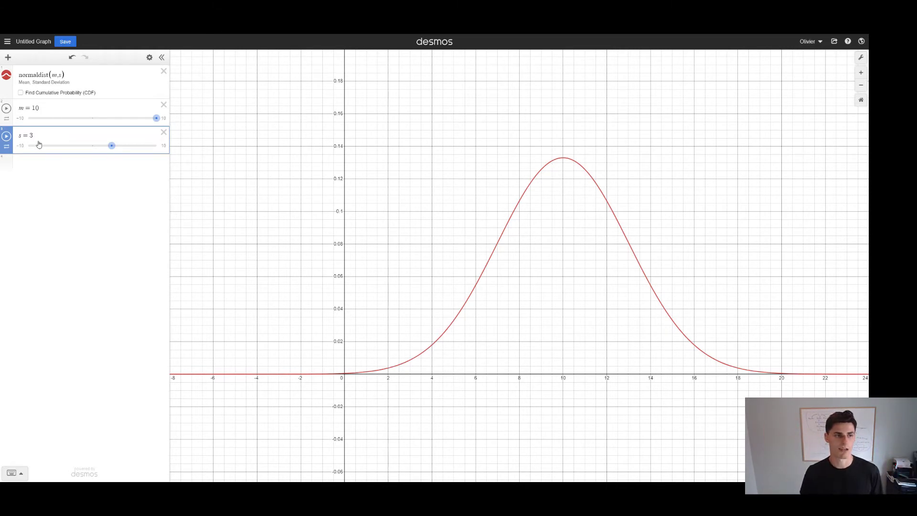
# Set the lower limit of the s slider to 0.
pyautogui.click(21, 146)
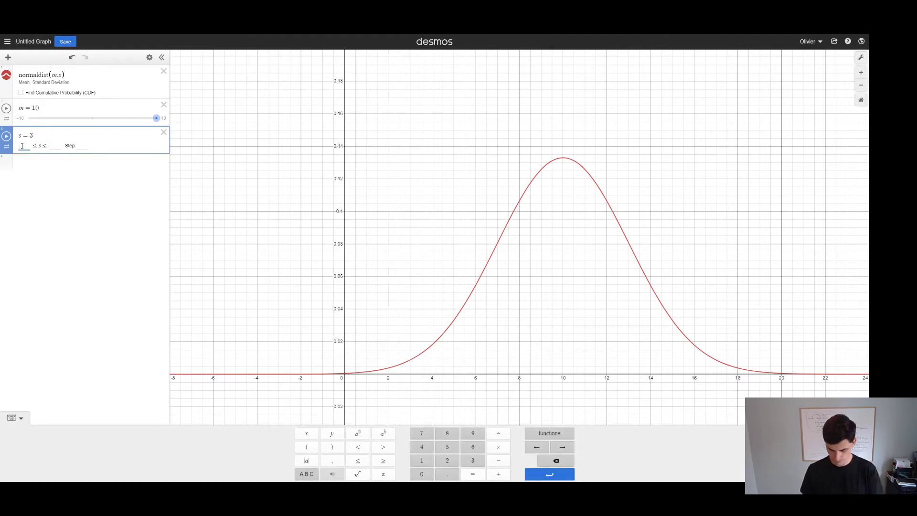
pyautogui.write('0')
pyautogui.click(44, 171)
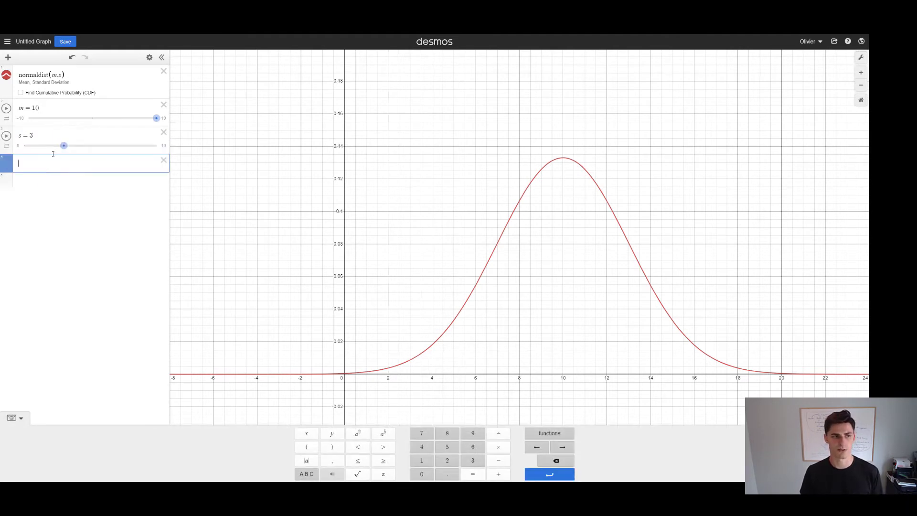
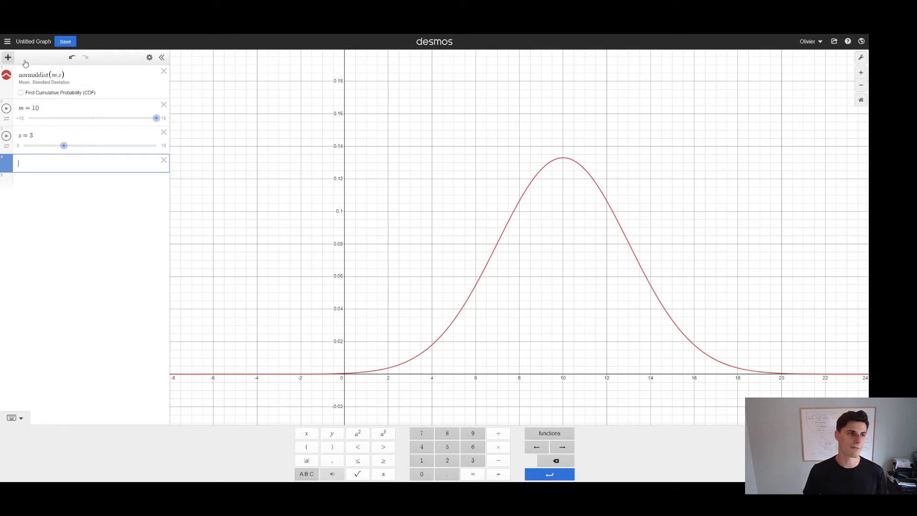
# Turn on the cumulative probability for the normal distribution with a maximum of 4 and highlight the leading digits of its result.
pyautogui.click(21, 93)
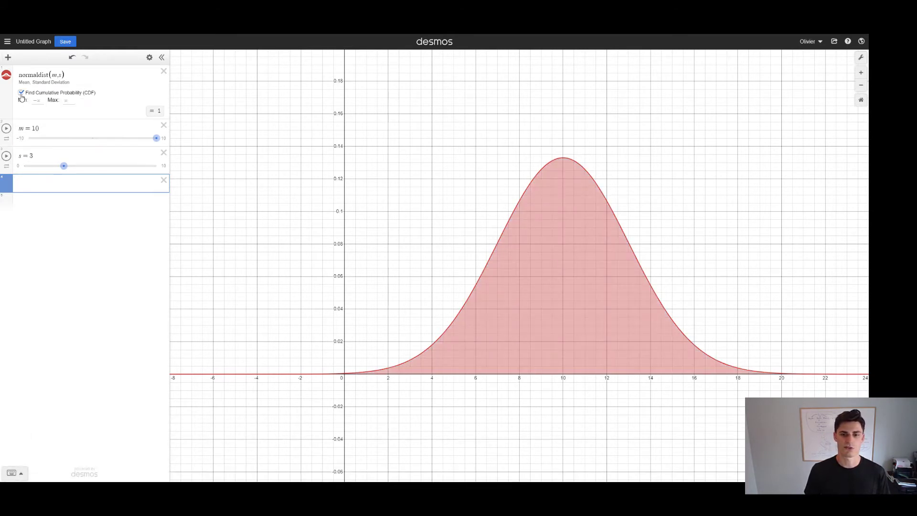
pyautogui.click(69, 99)
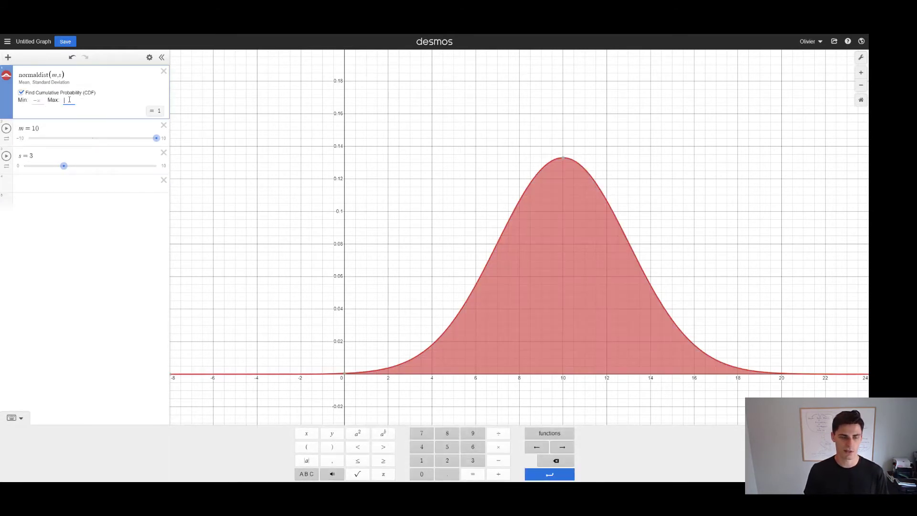
pyautogui.write('4')
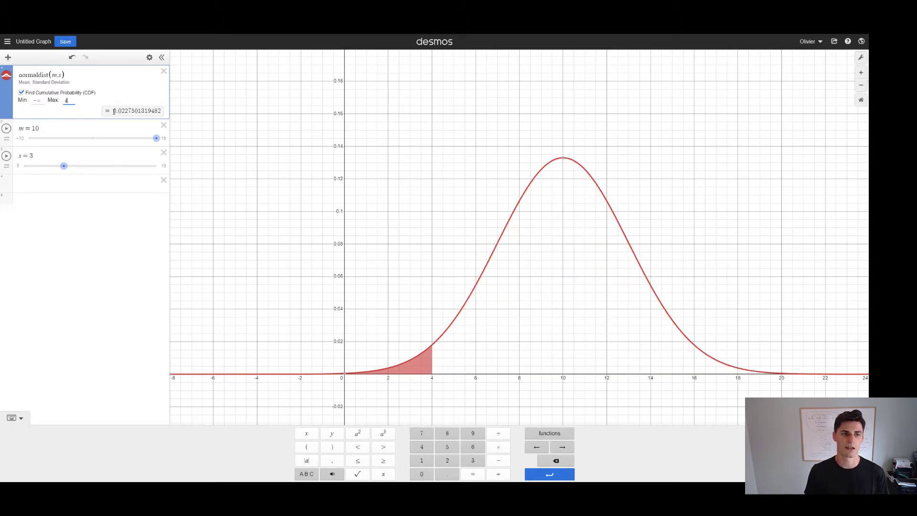
pyautogui.moveTo(114, 111)
pyautogui.mouseDown()
pyautogui.moveTo(138, 111)
pyautogui.moveTo(117, 111)
pyautogui.moveTo(126, 112)
pyautogui.mouseUp()
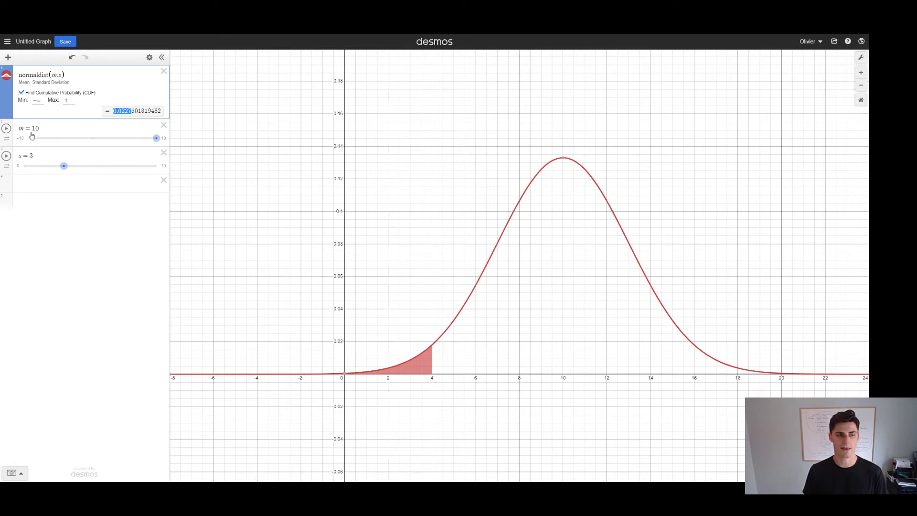
# Set the maximum of the cumulative probability to 1 and select its result.
pyautogui.click(70, 102)
pyautogui.write('1')
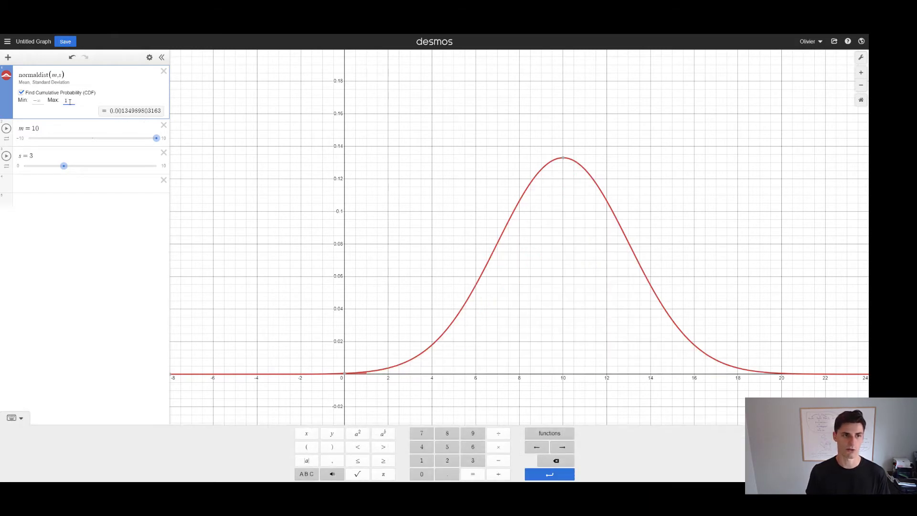
pyautogui.click(135, 111)
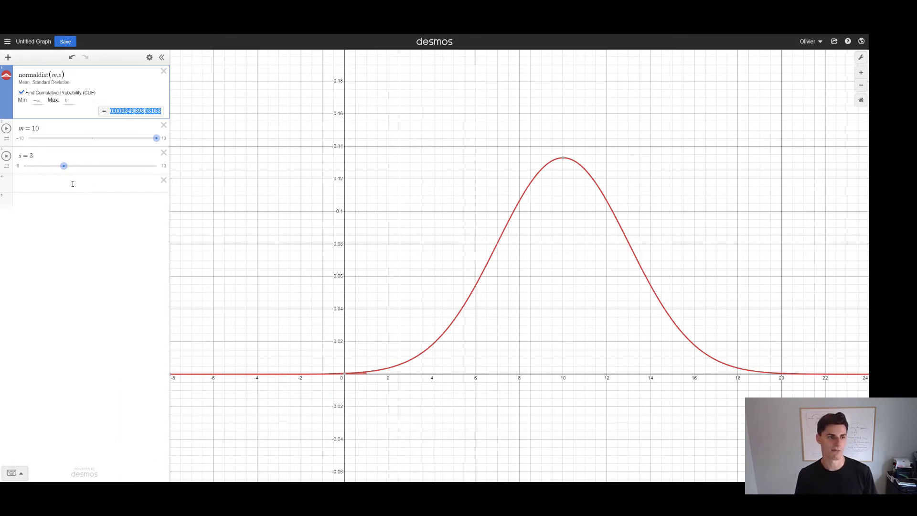
# Insert the random function from the distribution functions into the empty fourth expression line.
pyautogui.click(73, 184)
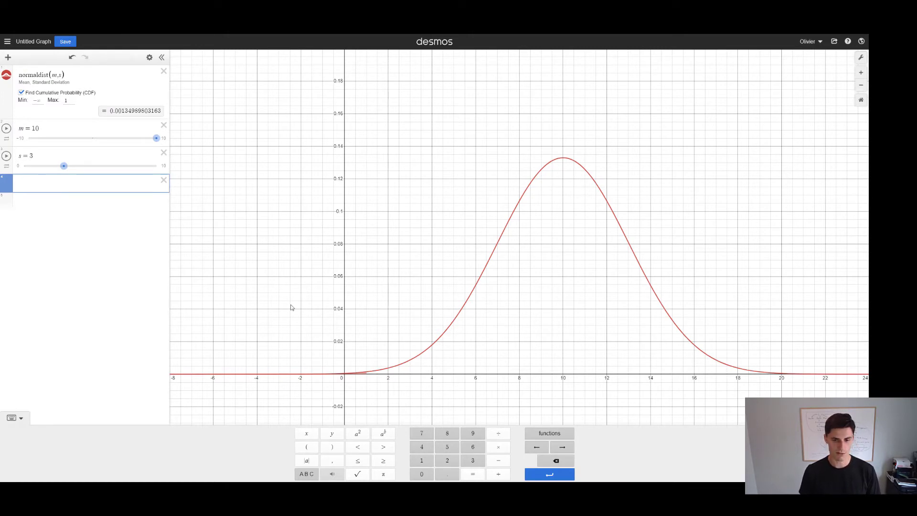
pyautogui.click(545, 433)
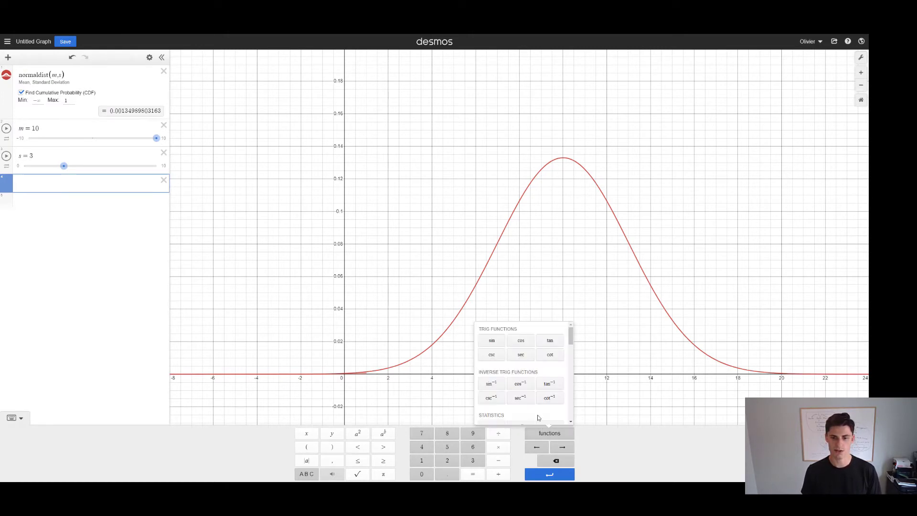
pyautogui.scroll(-5, 538, 417)
pyautogui.scroll(-1, 532, 392)
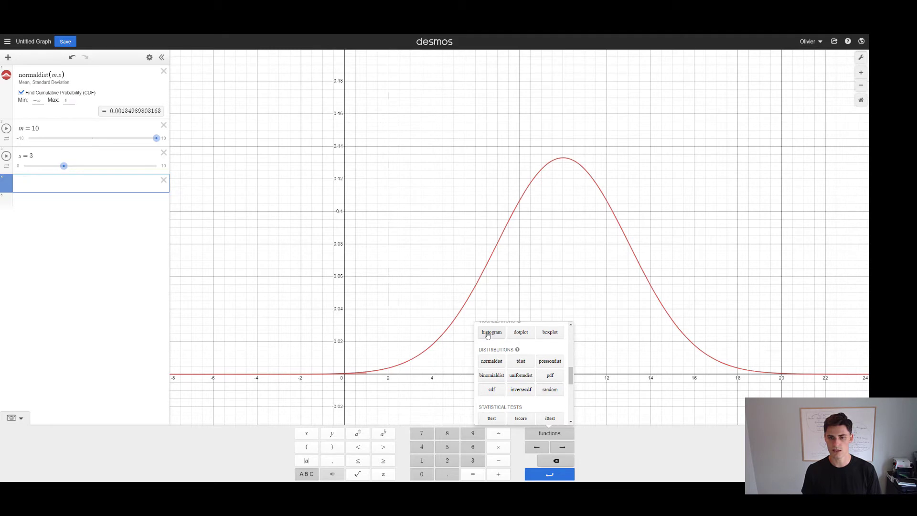
pyautogui.click(550, 389)
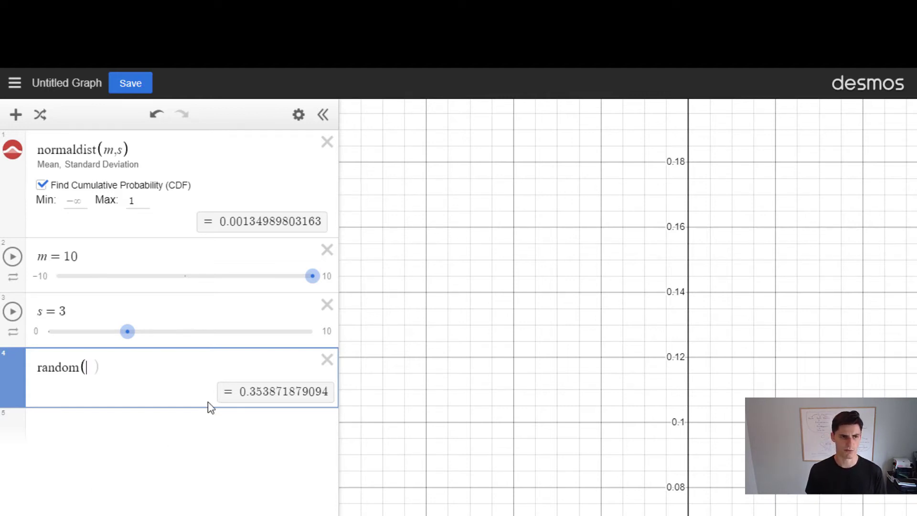
# Delete the random function from the fourth expression line.
pyautogui.press('BackSpace')
pyautogui.press('BackSpace')
pyautogui.press('BackSpace')
pyautogui.press('BackSpace')
pyautogui.press('BackSpace')
pyautogui.press('BackSpace')
pyautogui.press('BackSpace')
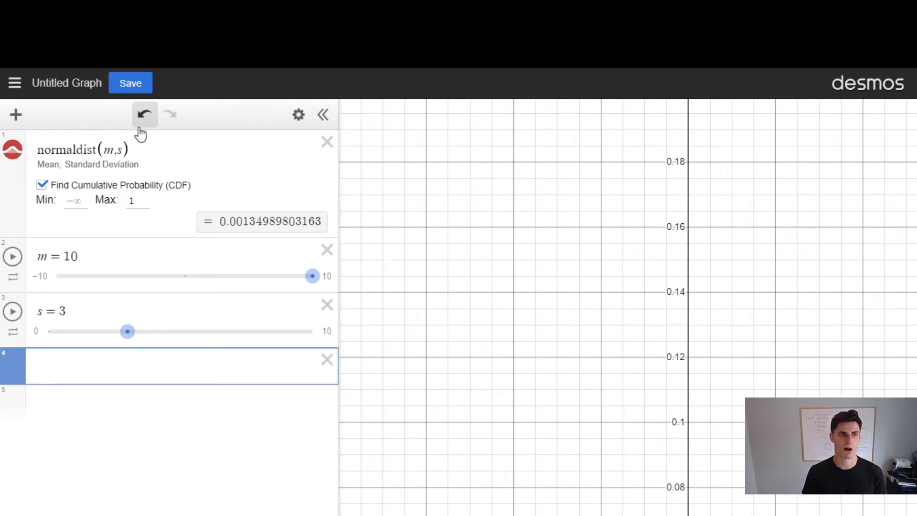
# Copy the normaldist(m,s) expression from the first line into the empty fourth line.
pyautogui.moveTo(130, 149); pyautogui.dragTo(8, 156)
pyautogui.hotkey('ctrl', 'c')
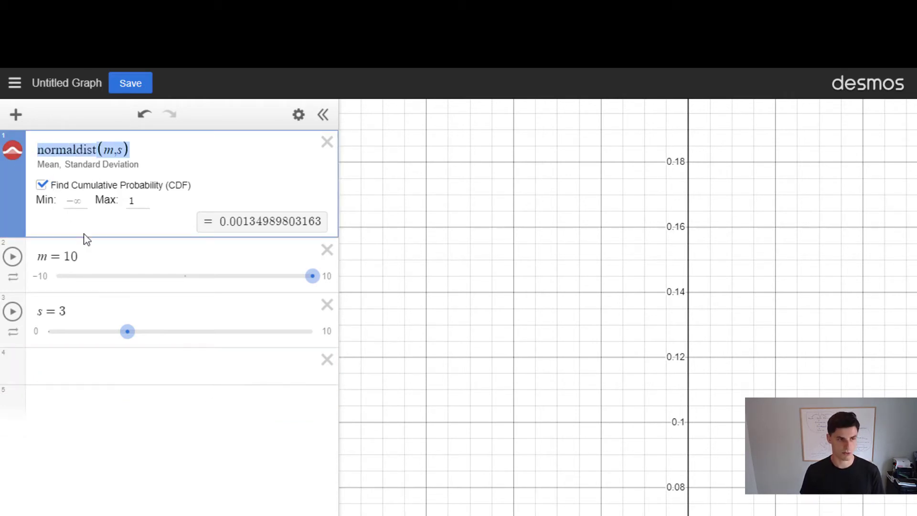
pyautogui.click(65, 373)
pyautogui.hotkey('ctrl', 'v')
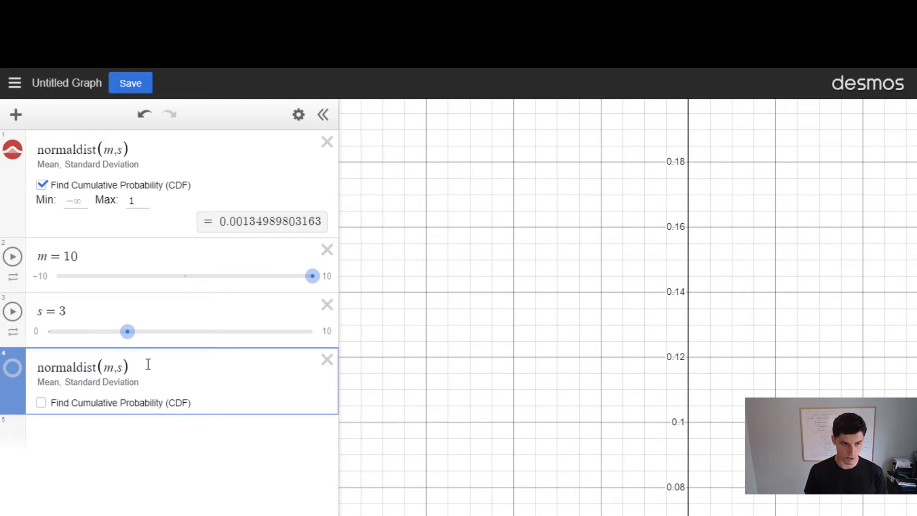
# Extend the normaldist(m,s) expression in the fourth line with the .random() function and select its result.
pyautogui.write('.rando')
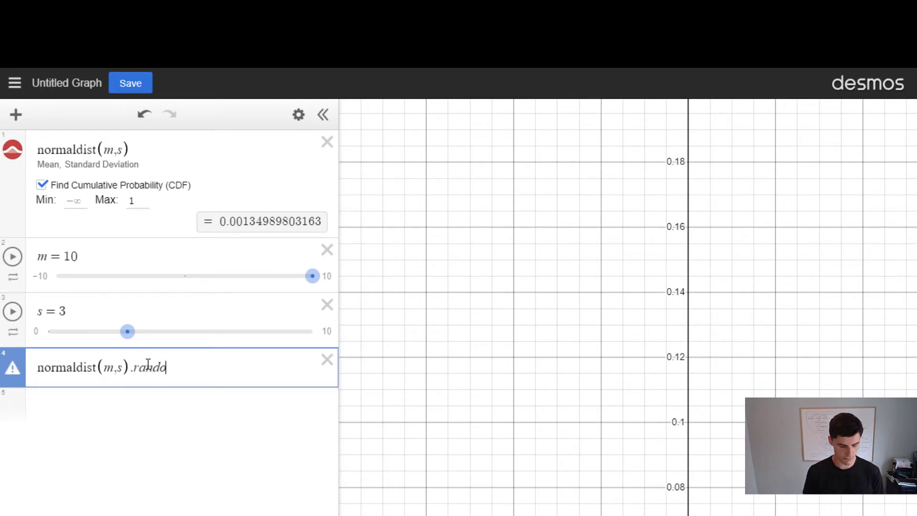
pyautogui.write('m')
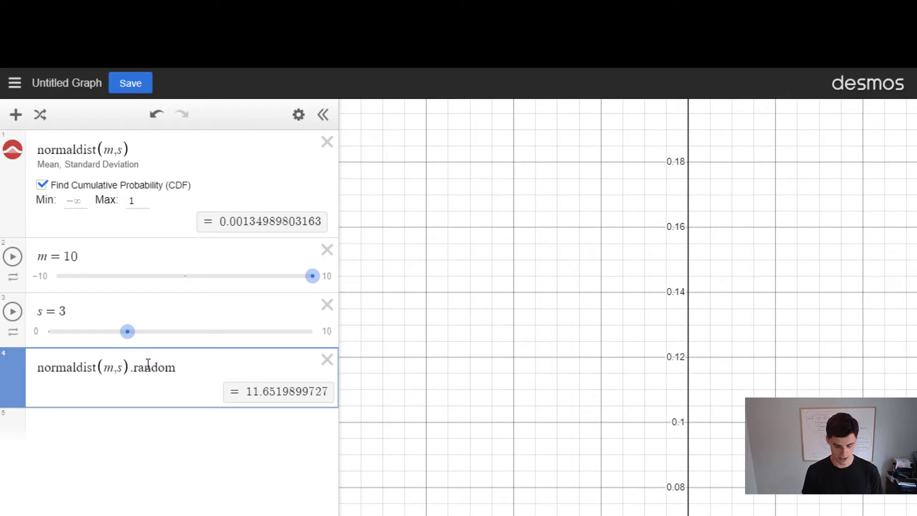
pyautogui.write('(')
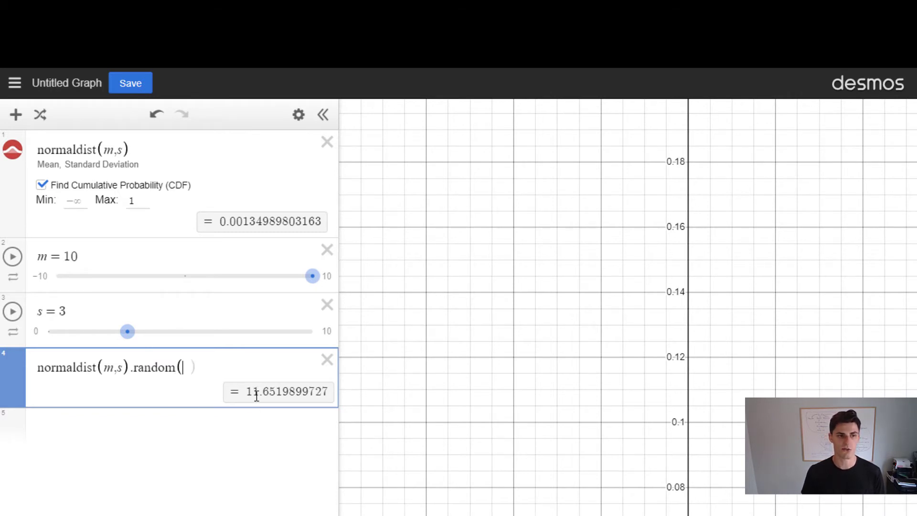
pyautogui.moveTo(248, 390); pyautogui.dragTo(333, 398)
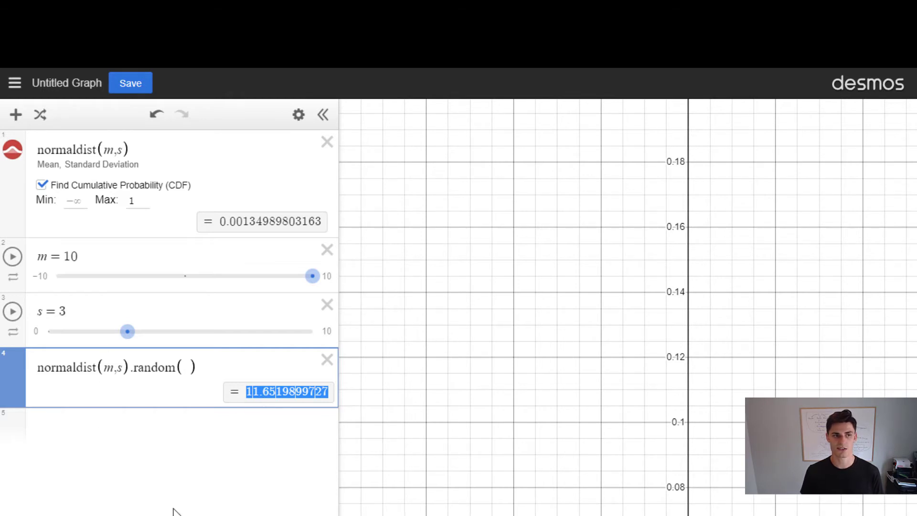
# Enter n as the argument of the random function and add a slider for n.
pyautogui.click(189, 366)
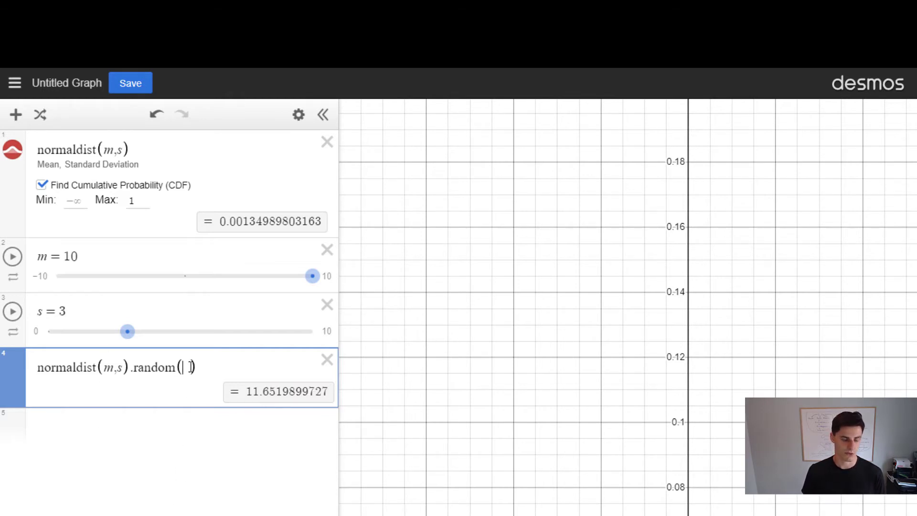
pyautogui.write('n')
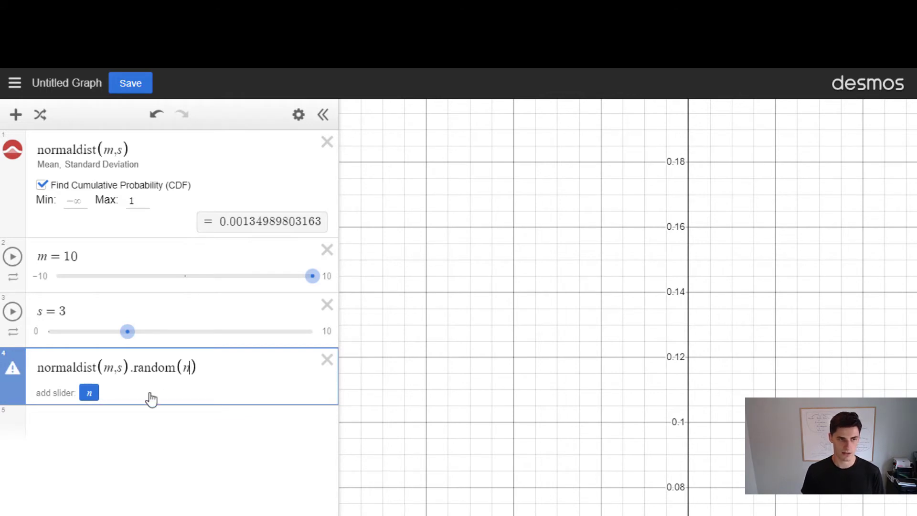
pyautogui.click(89, 392)
# Limit the n slider to the range 0 to 10 with a step of 1.
pyautogui.click(138, 418)
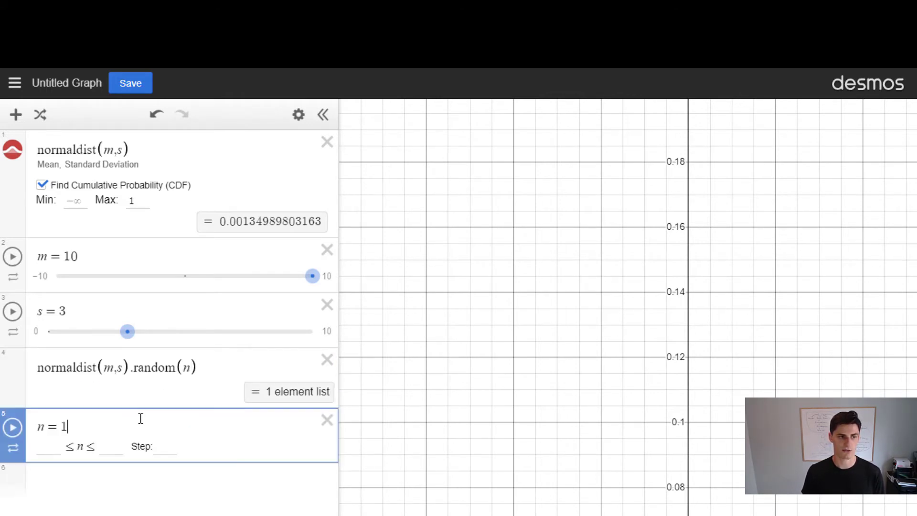
pyautogui.click(60, 445)
pyautogui.write('0')
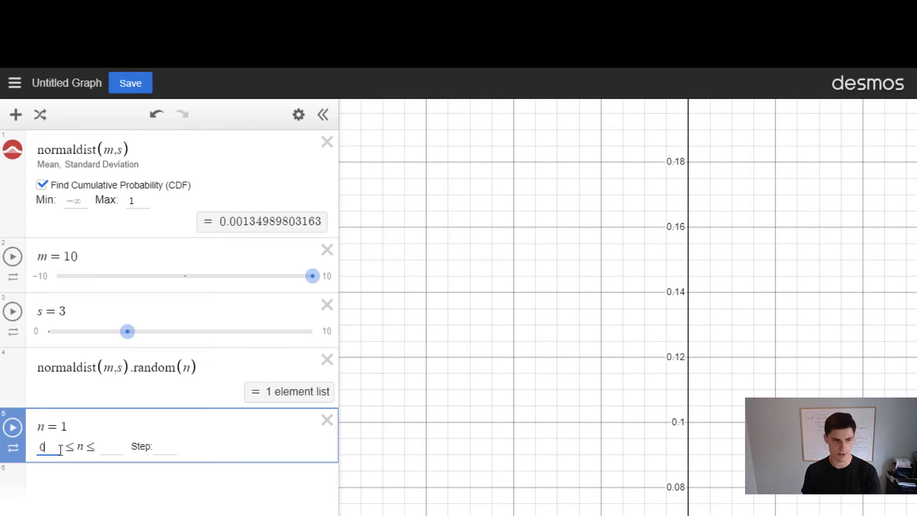
pyautogui.click(115, 449)
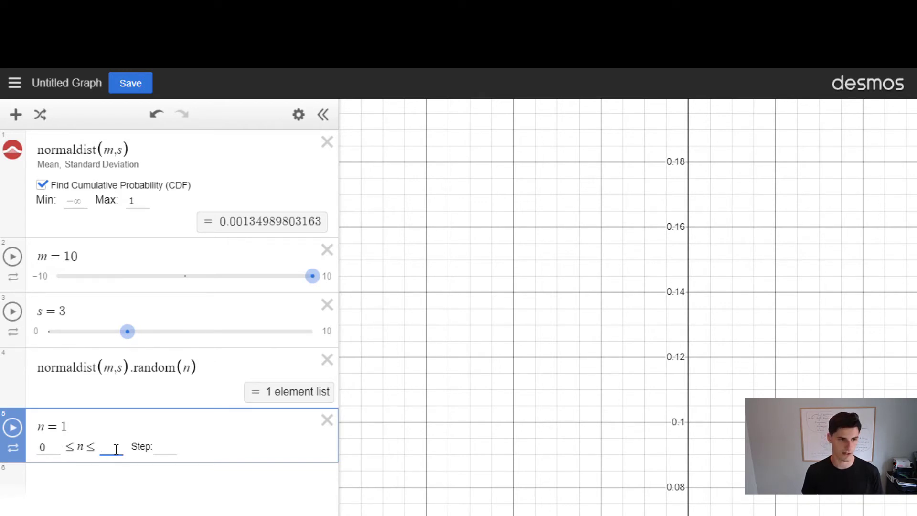
pyautogui.write('10')
pyautogui.click(168, 448)
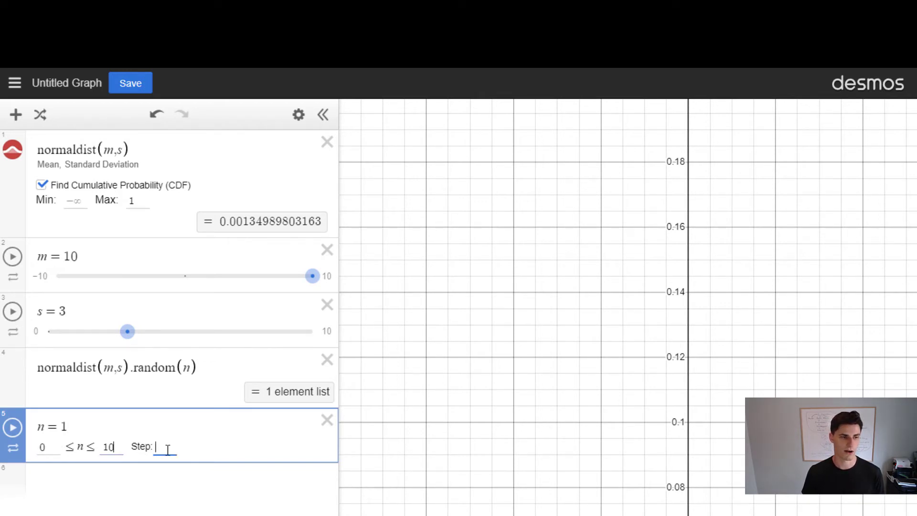
pyautogui.write('1')
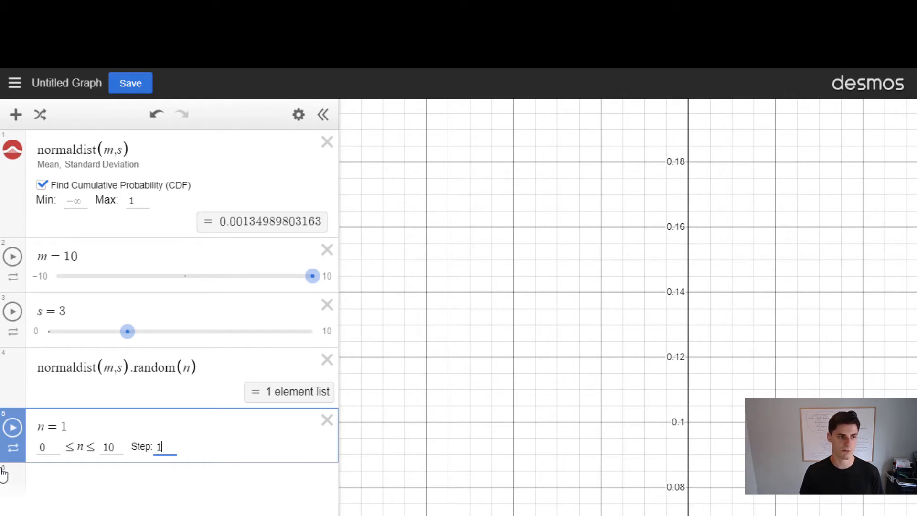
# Set the n slider's animation mode to play once and move n to 2.
pyautogui.click(13, 449)
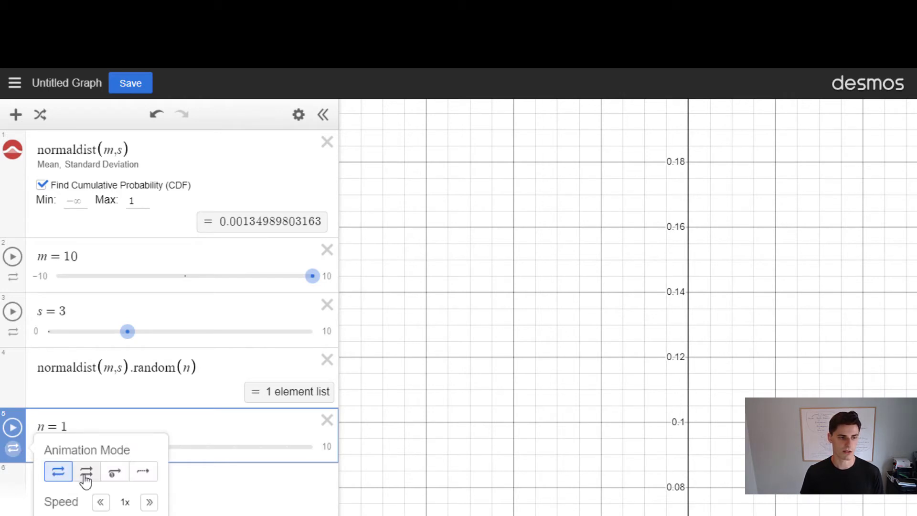
pyautogui.click(116, 473)
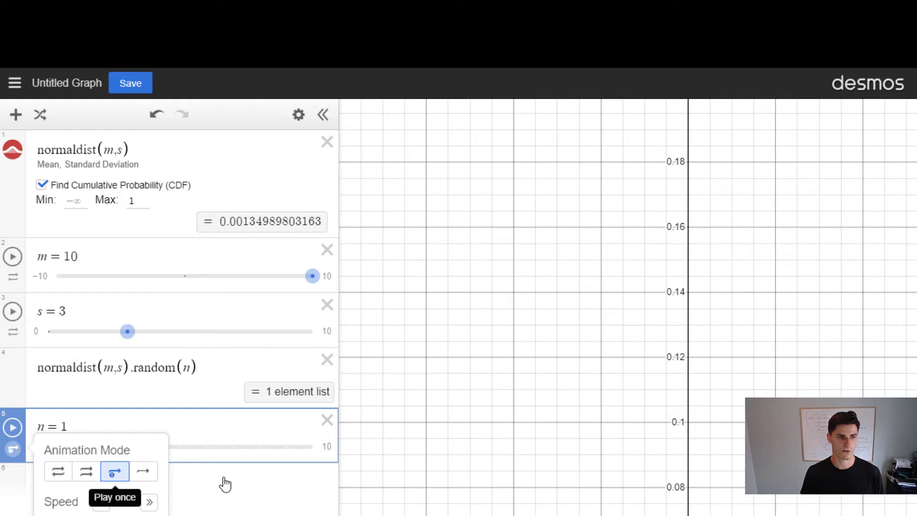
pyautogui.click(194, 476)
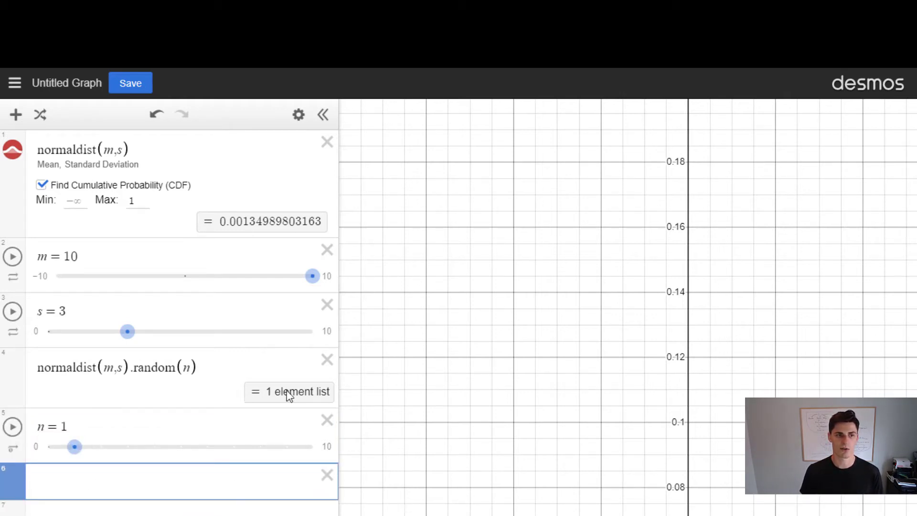
pyautogui.moveTo(72, 446); pyautogui.dragTo(86, 454)
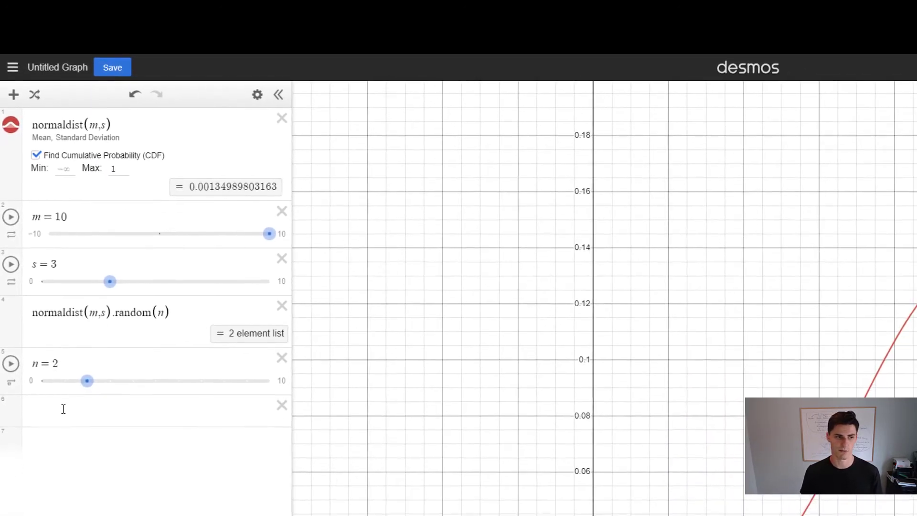
# Assign the random sample expression in the fourth line to the variable X.
pyautogui.click(66, 428)
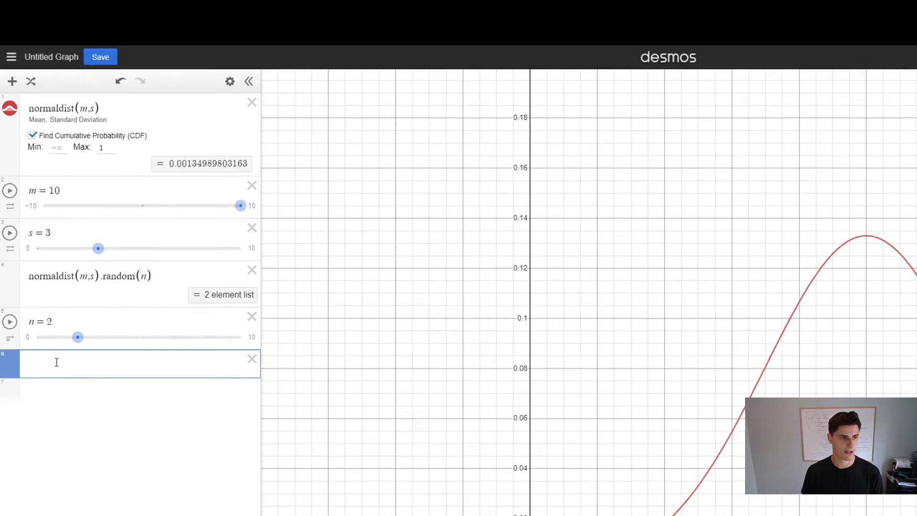
pyautogui.click(28, 256)
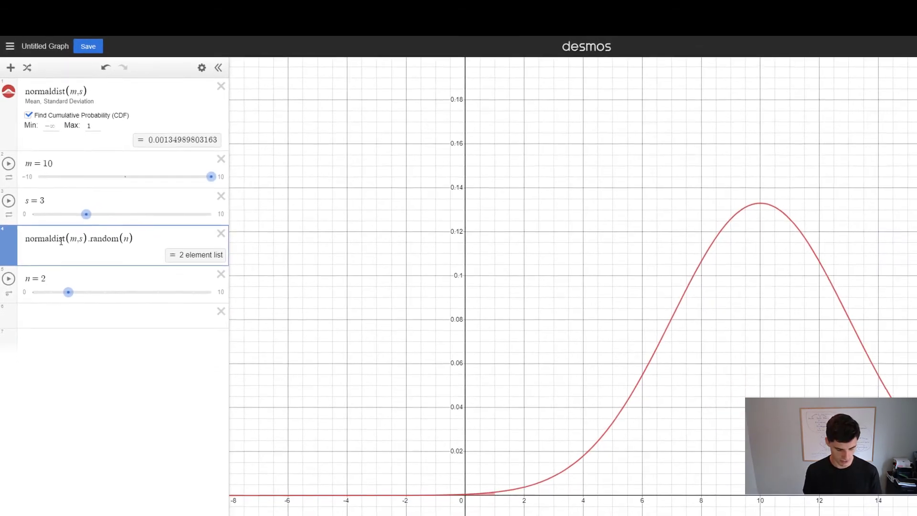
pyautogui.write('X=')
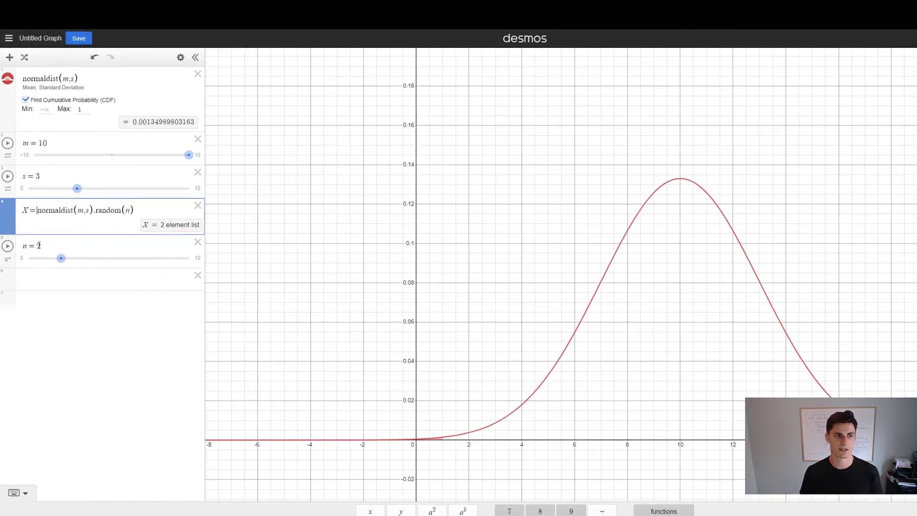
# Plot the sample values along the horizontal axis by entering the point (X,0) in the sixth line.
pyautogui.click(48, 297)
pyautogui.write('(X')
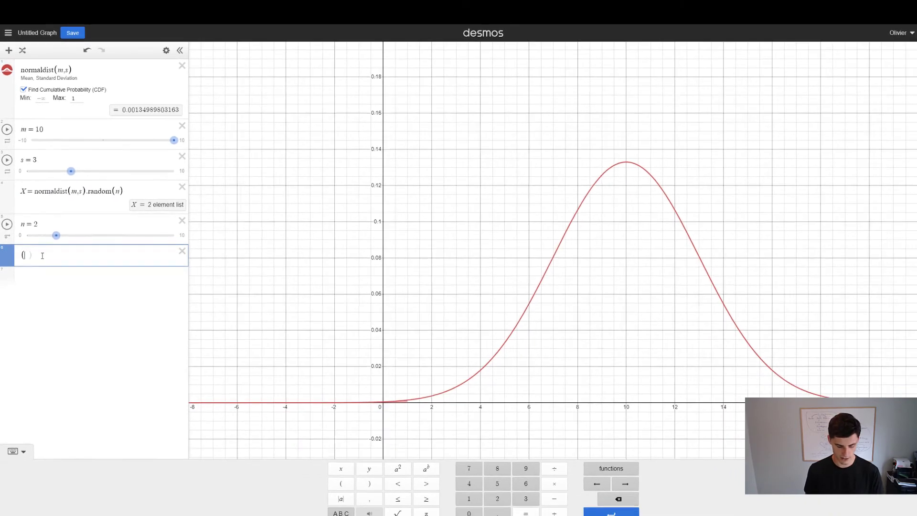
pyautogui.write(', ')
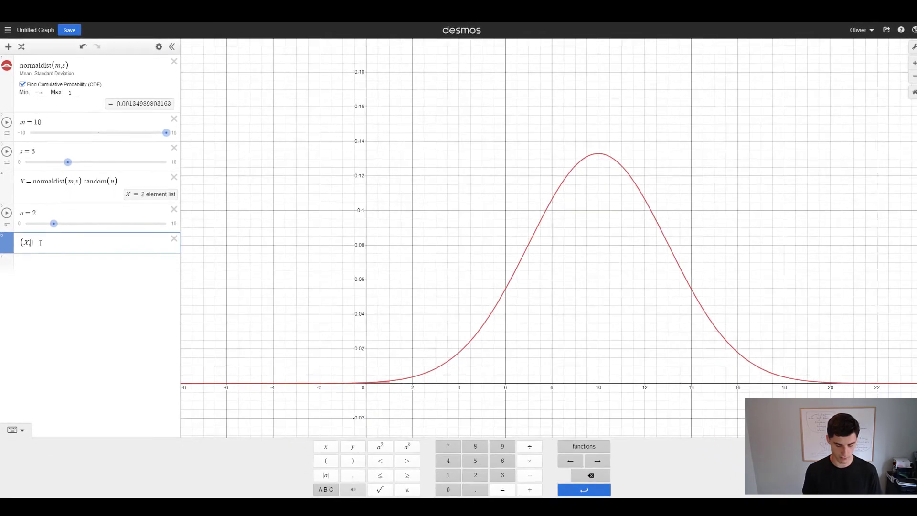
pyautogui.write('0')
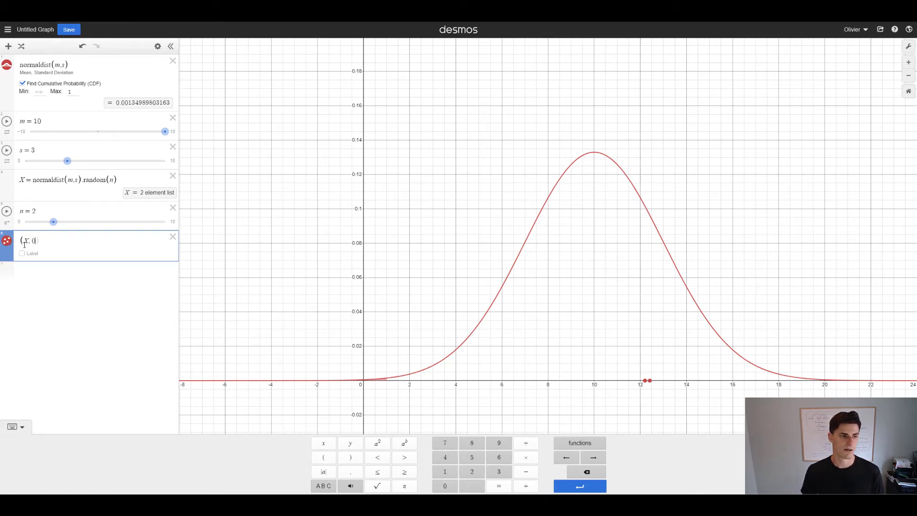
# Style the (X,0) points as open circles with a size of 0.6 and no connecting lines.
pyautogui.click(6, 241)
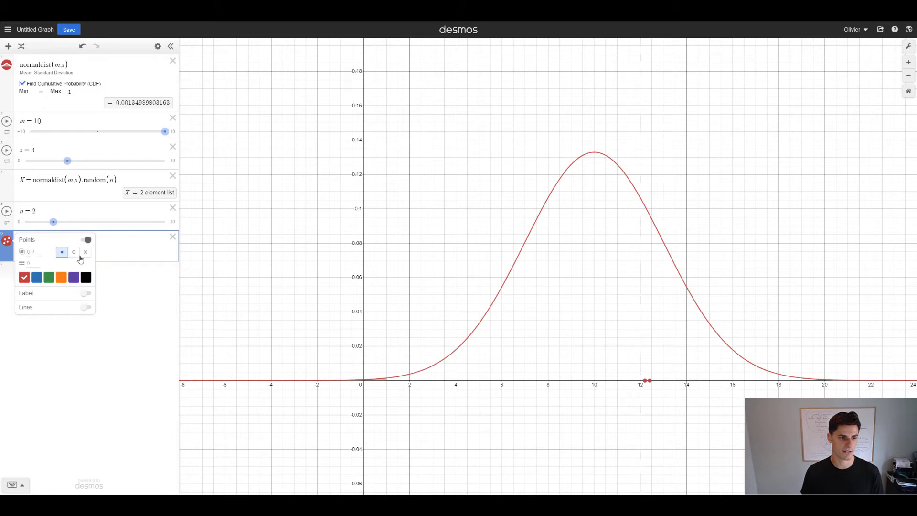
pyautogui.click(78, 255)
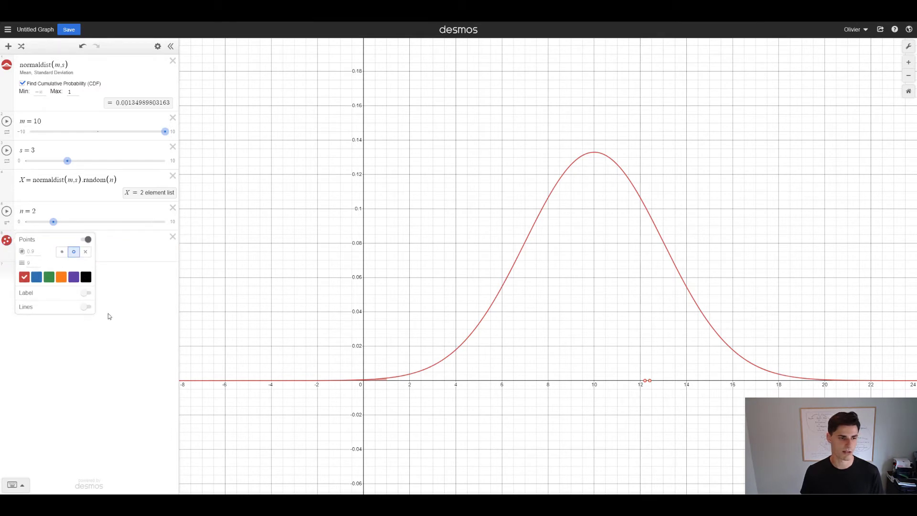
pyautogui.click(33, 251)
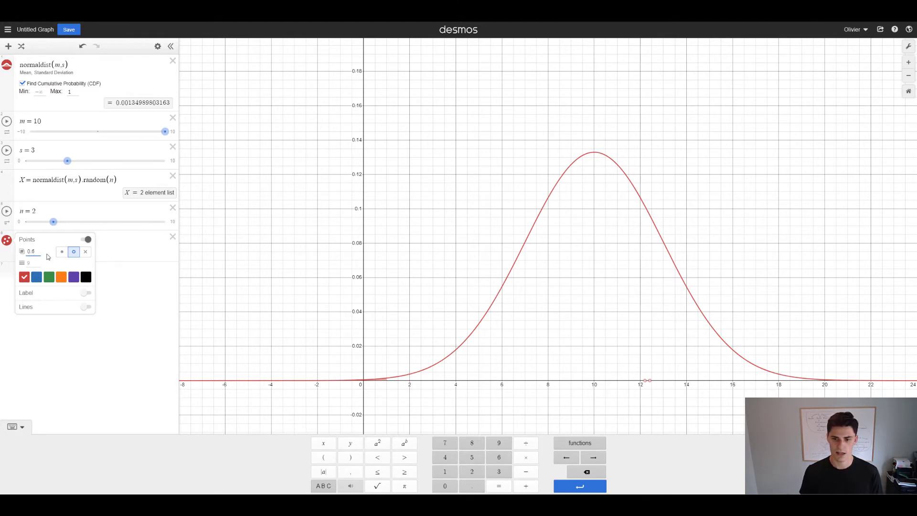
pyautogui.click(86, 307)
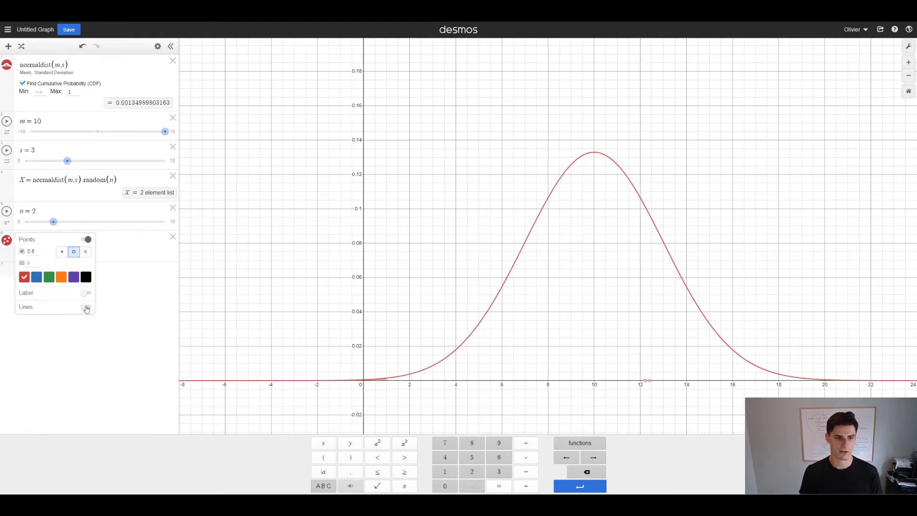
pyautogui.click(86, 307)
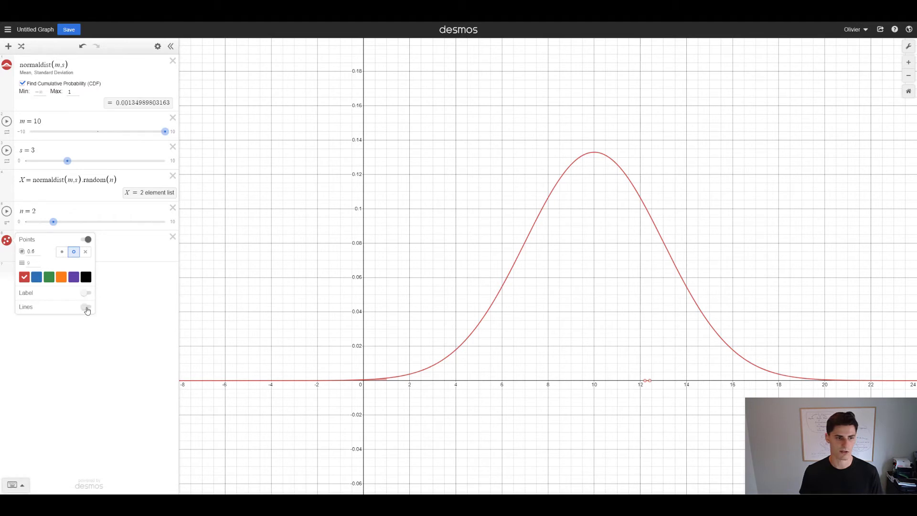
pyautogui.click(133, 317)
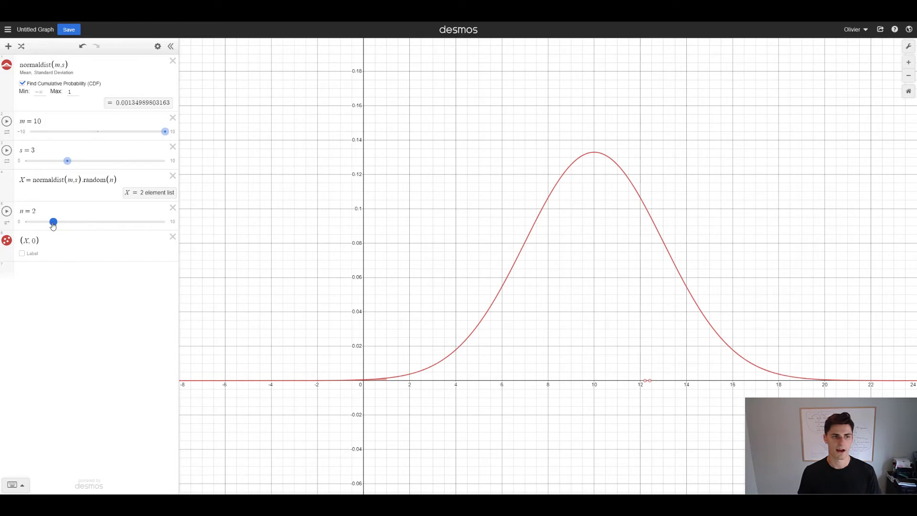
# Increase the sample size n to 10 with its slider.
pyautogui.moveTo(53, 225); pyautogui.dragTo(182, 222)
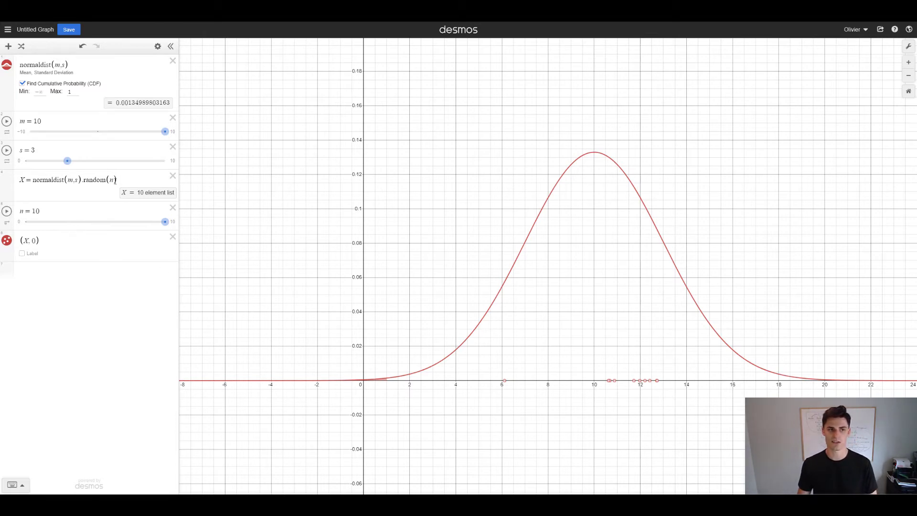
# Add a second argument after n in the random function and try the seeds 1, 2 and 3.
pyautogui.click(118, 193)
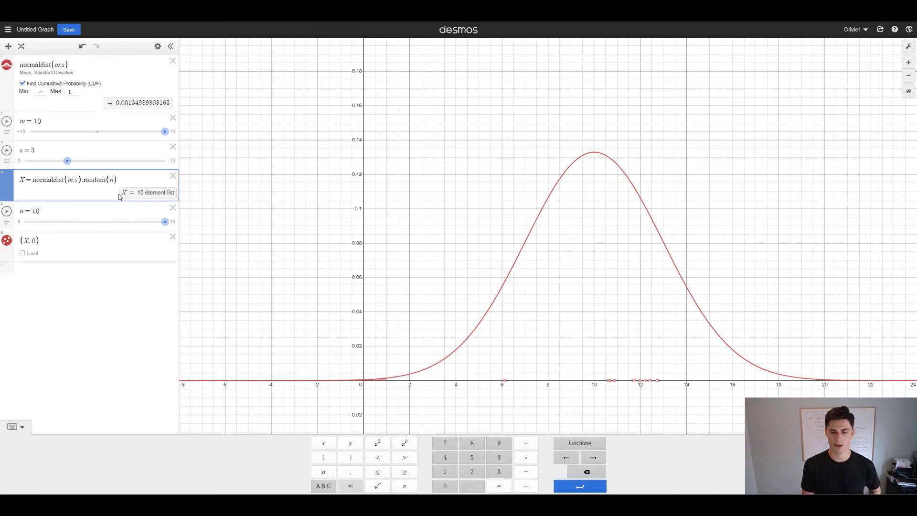
pyautogui.press('Left')
pyautogui.write(', ')
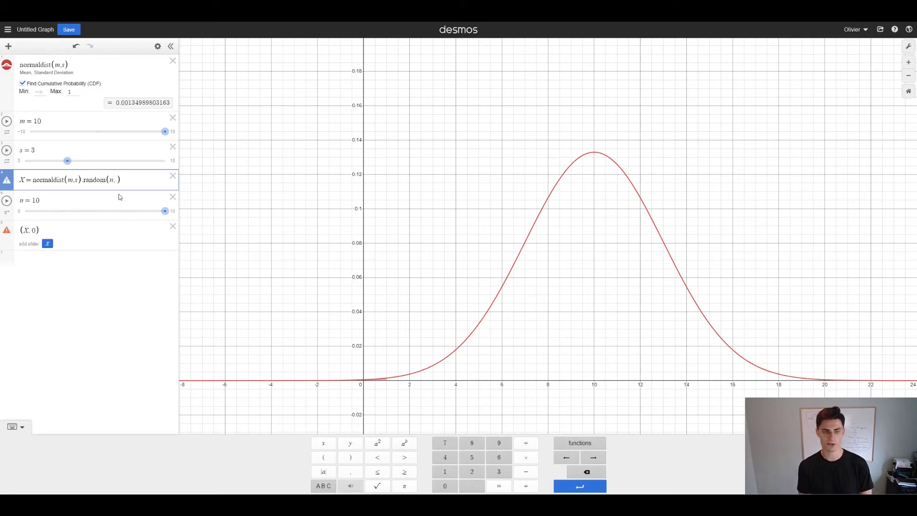
pyautogui.write('1')
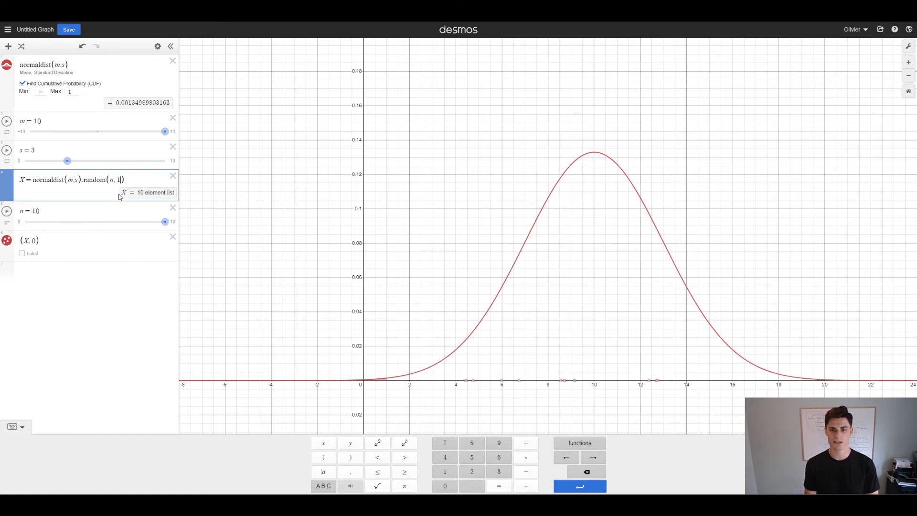
pyautogui.press('BackSpace')
pyautogui.write('2')
pyautogui.press('BackSpace')
pyautogui.write('3')
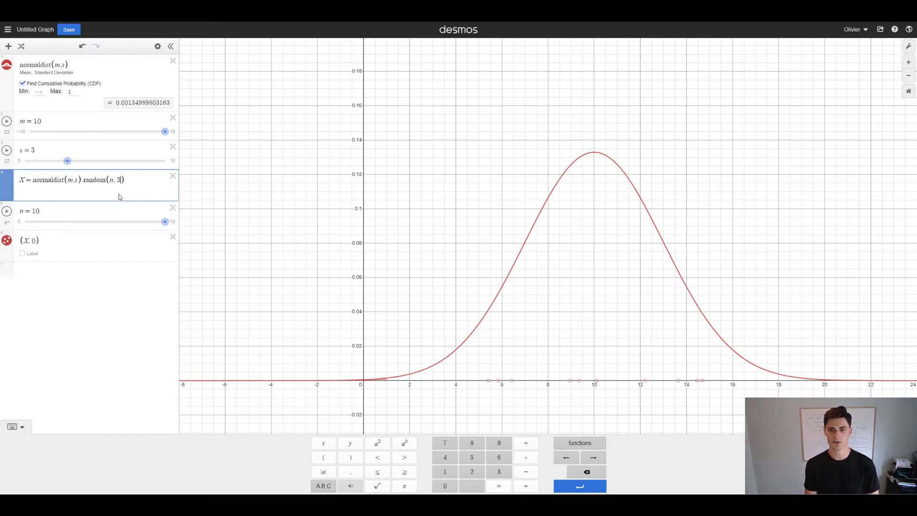
# Replace the random function's numeric seed with the variable s_eed, written with eed as subscript.
pyautogui.press('BackSpace')
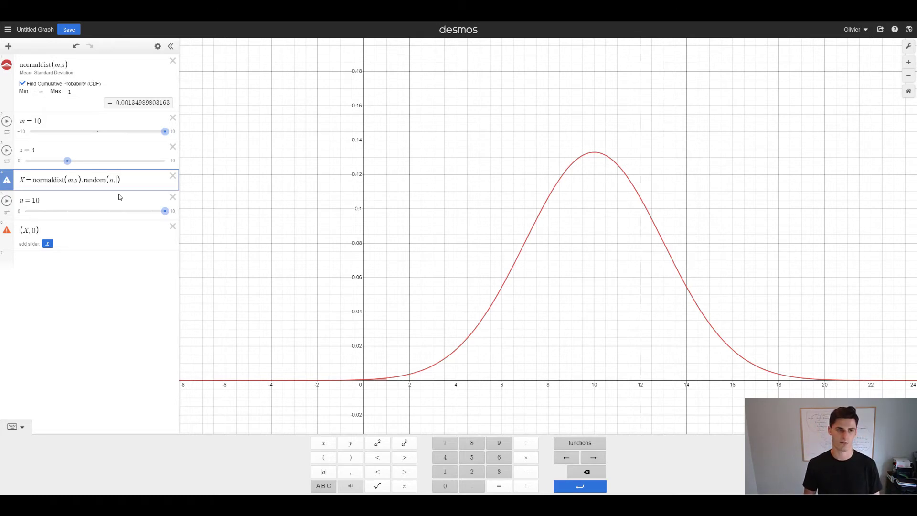
pyautogui.write('s')
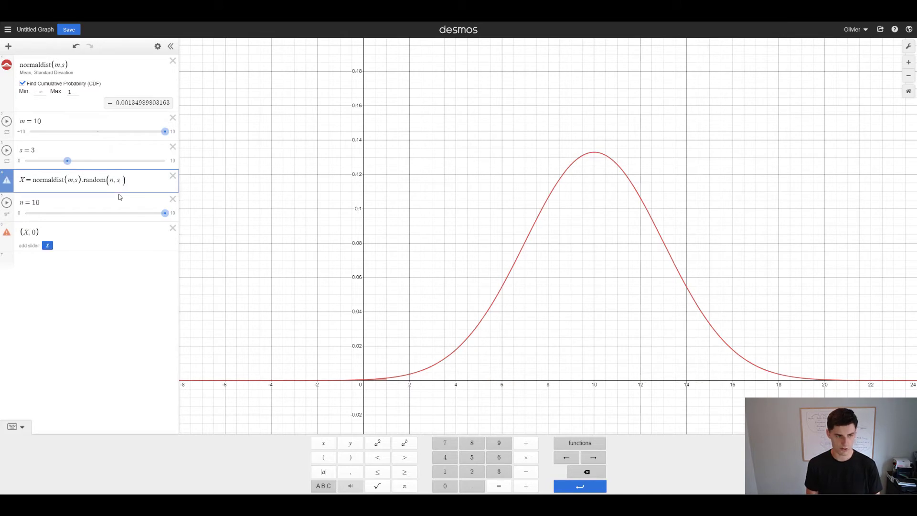
pyautogui.write('_eed')
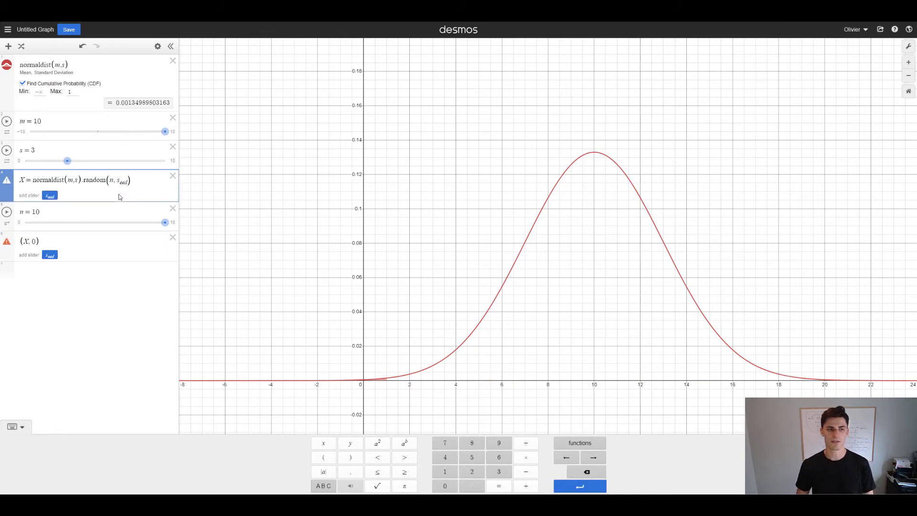
# Add a slider for the s_eed variable, try the seed at about -0.6, and return it to 1.
pyautogui.click(50, 196)
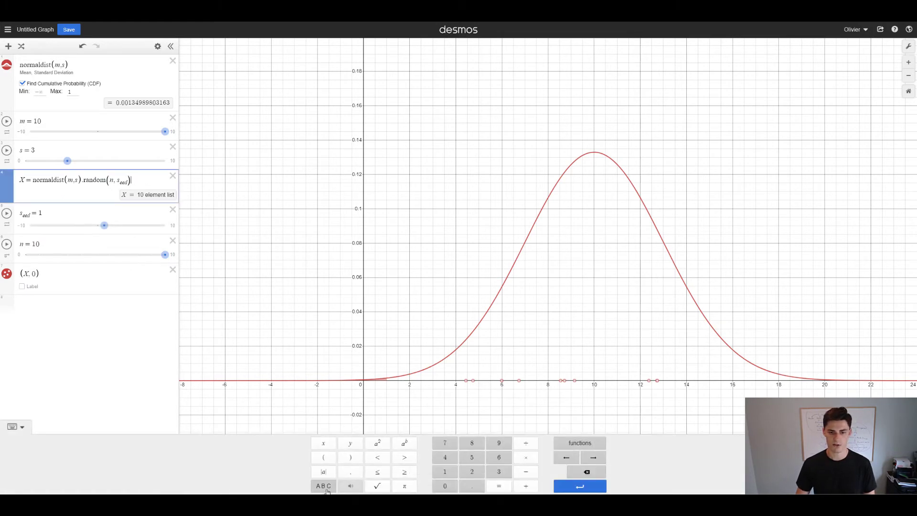
pyautogui.click(327, 488)
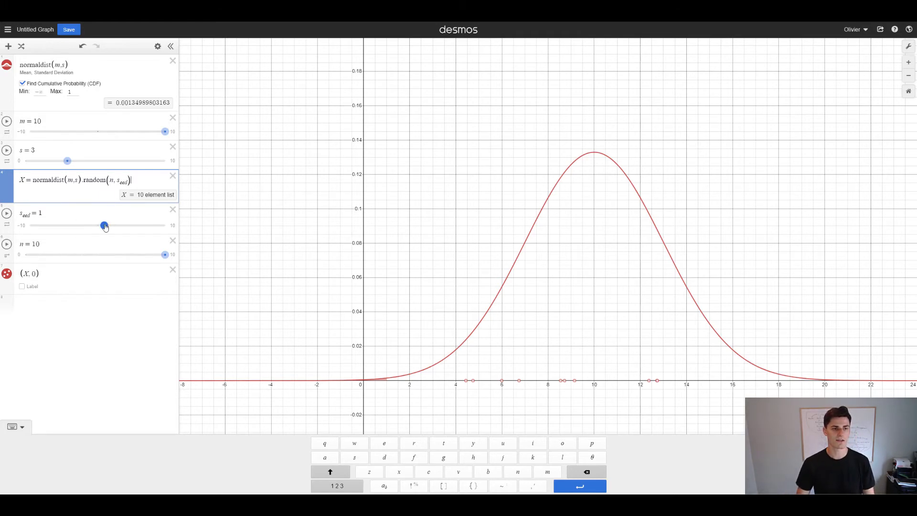
pyautogui.moveTo(105, 225); pyautogui.dragTo(94, 226)
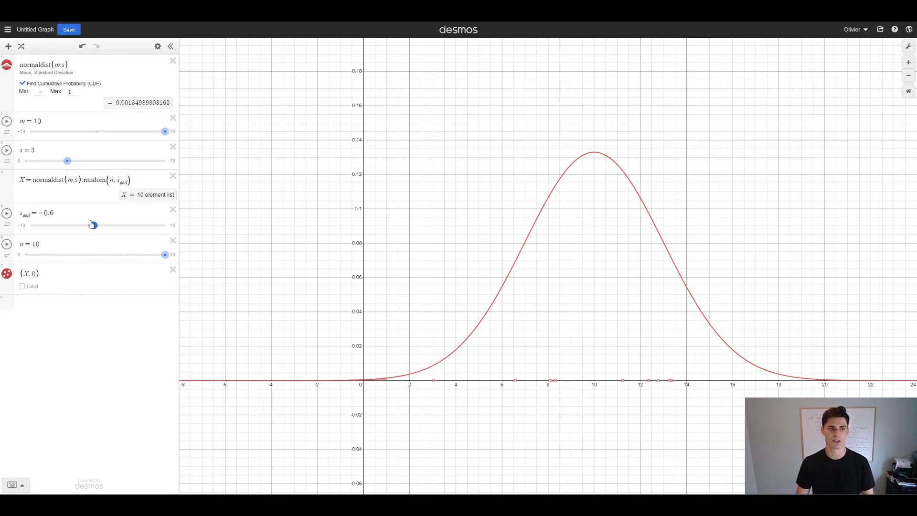
pyautogui.moveTo(94, 226); pyautogui.dragTo(104, 229)
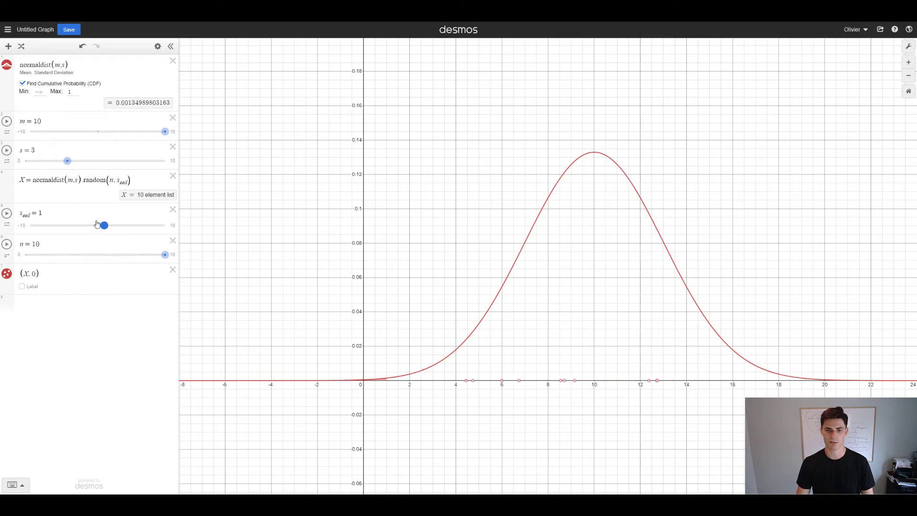
pyautogui.click(85, 216)
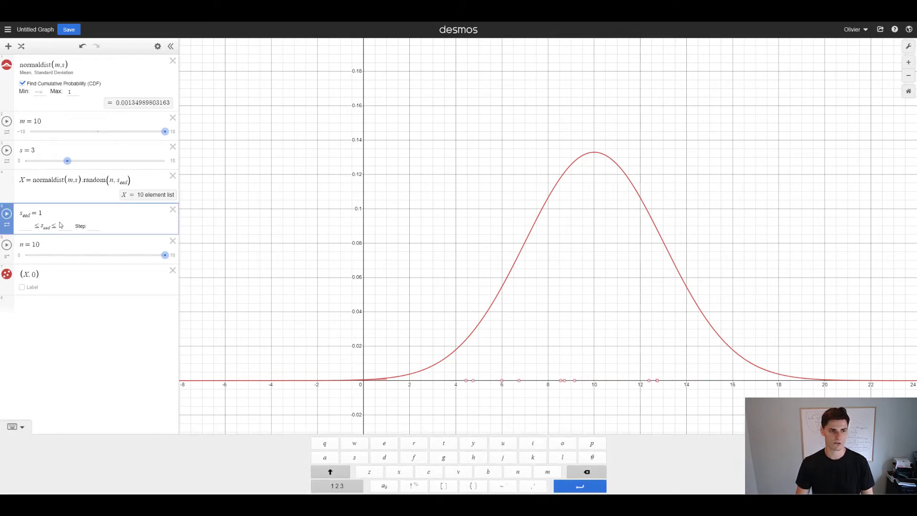
pyautogui.click(68, 320)
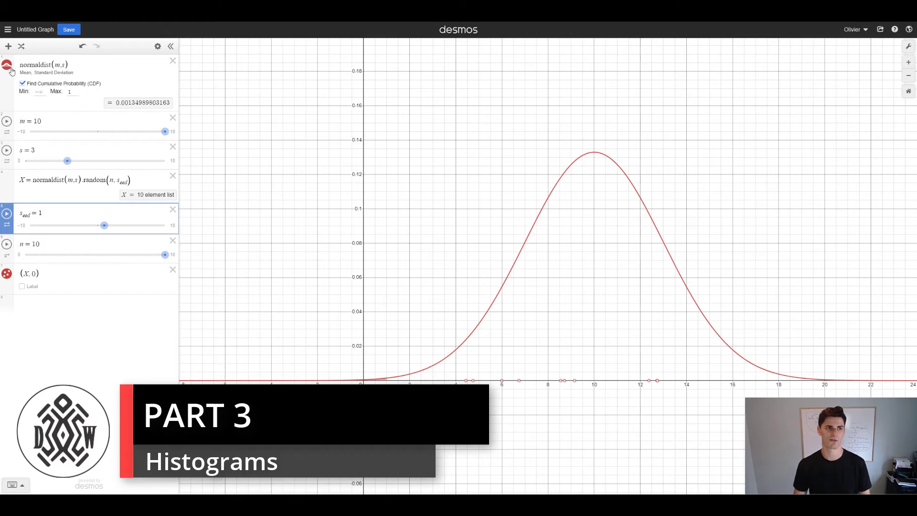
# Hide the curve of normaldist(m,s) on the graph.
pyautogui.click(7, 64)
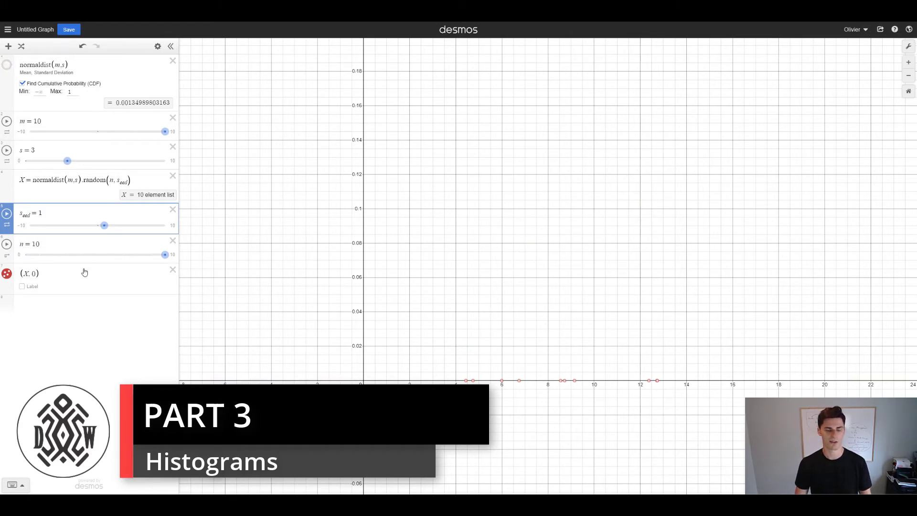
pyautogui.click(13, 485)
pyautogui.click(567, 446)
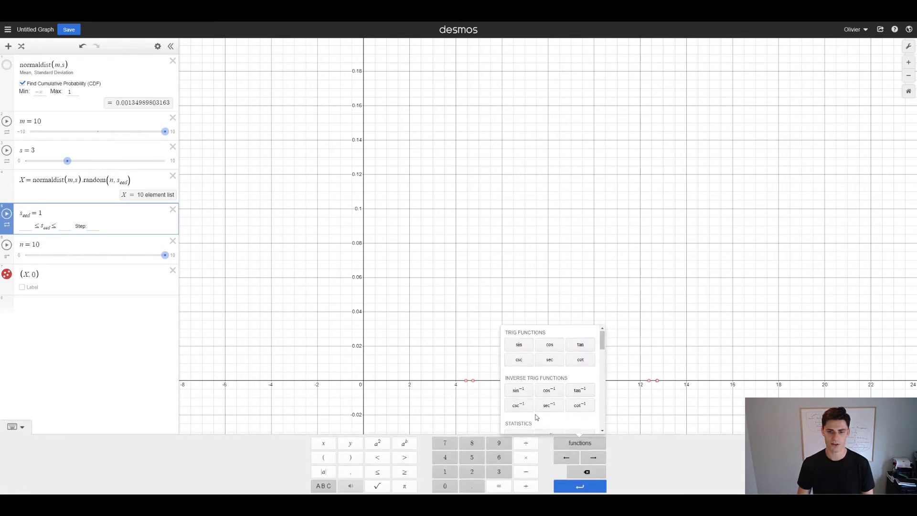
pyautogui.scroll(-5, 537, 410)
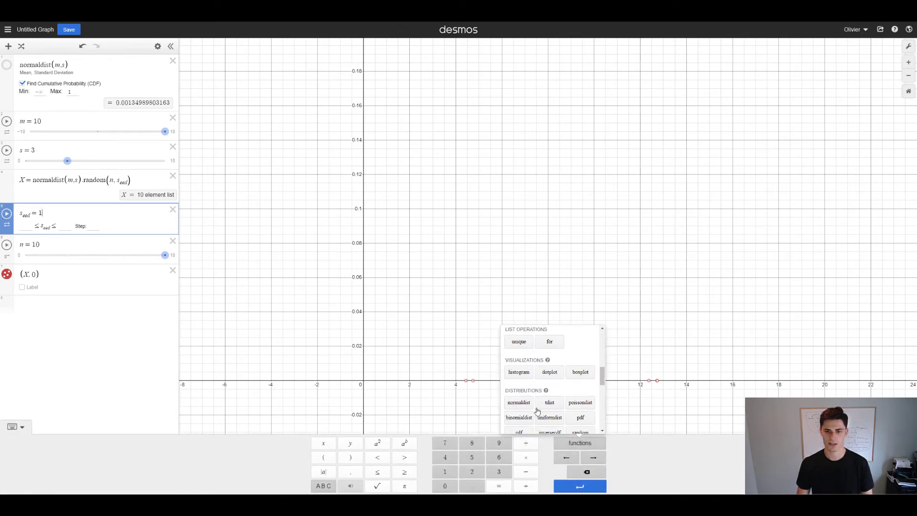
pyautogui.click(519, 371)
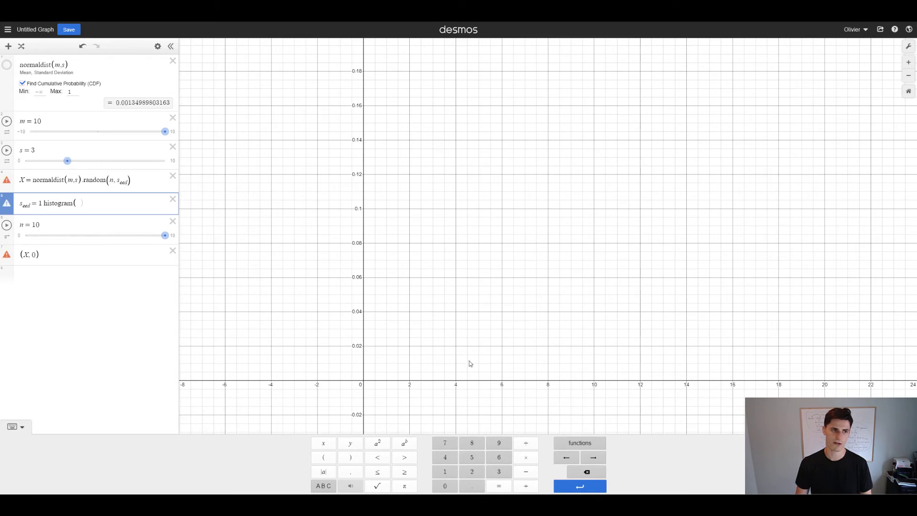
pyautogui.moveTo(88, 202); pyautogui.dragTo(47, 203)
pyautogui.press('BackSpace')
pyautogui.press('BackSpace')
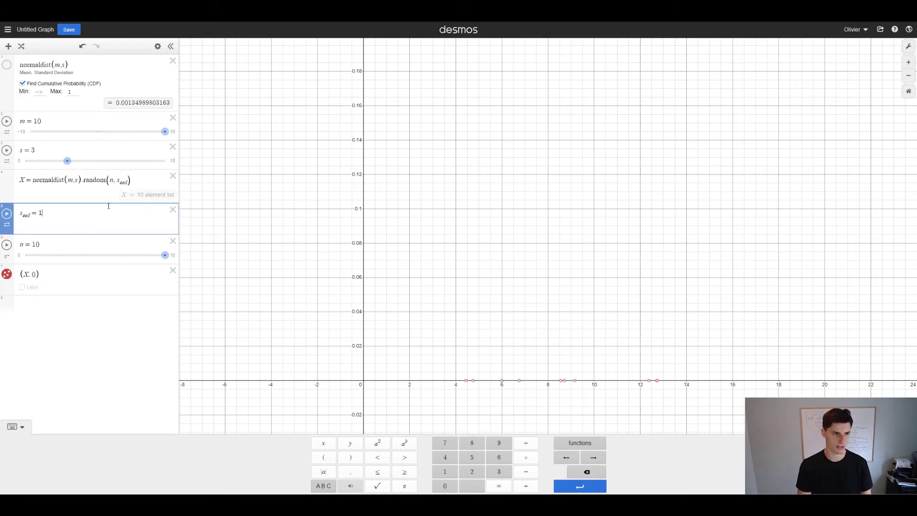
# Add the expression histogram(X) on a new line and zoom the graph to fit the histogram.
pyautogui.click(33, 308)
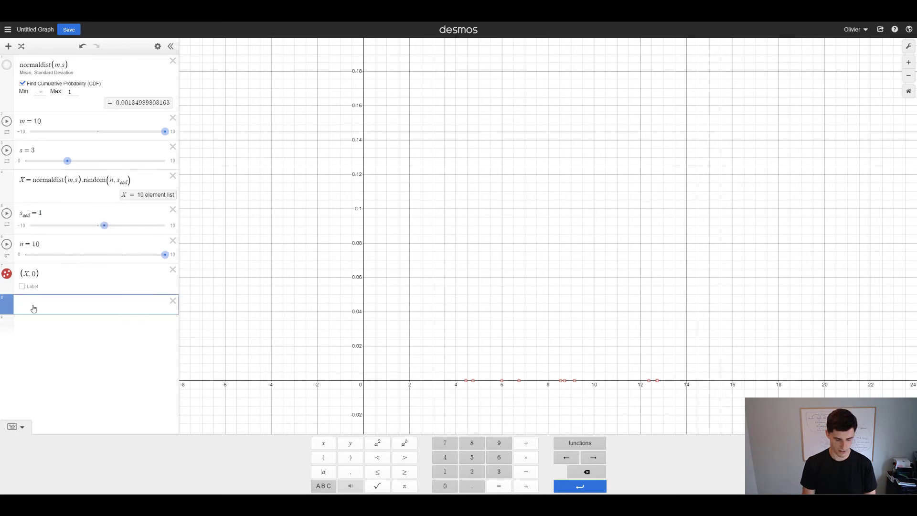
pyautogui.write('histog')
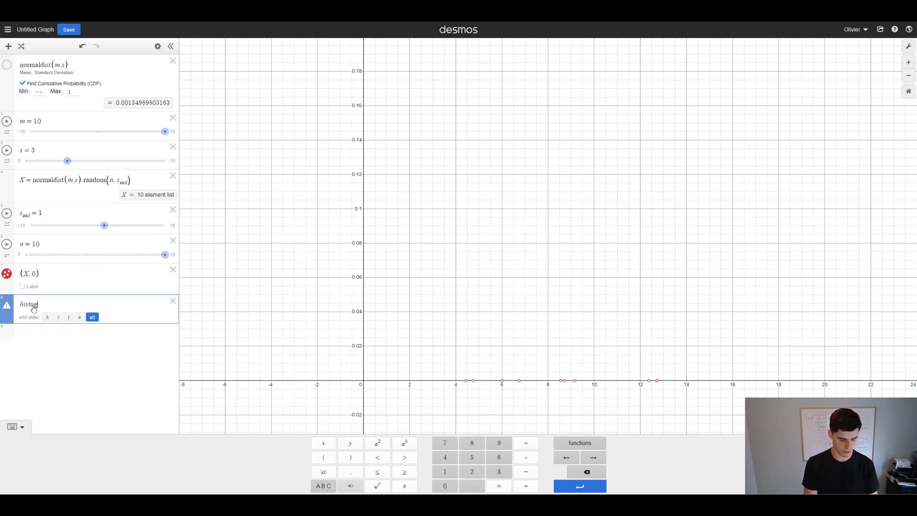
pyautogui.write('ram(')
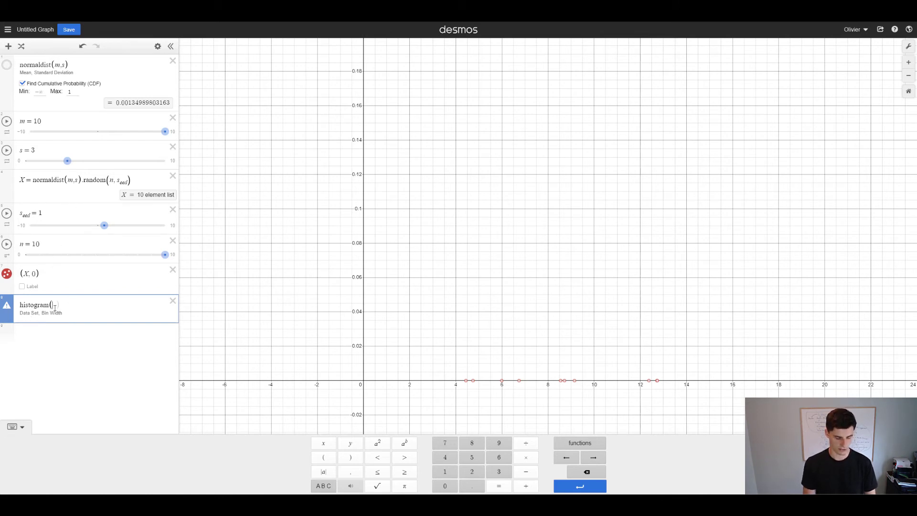
pyautogui.write('X')
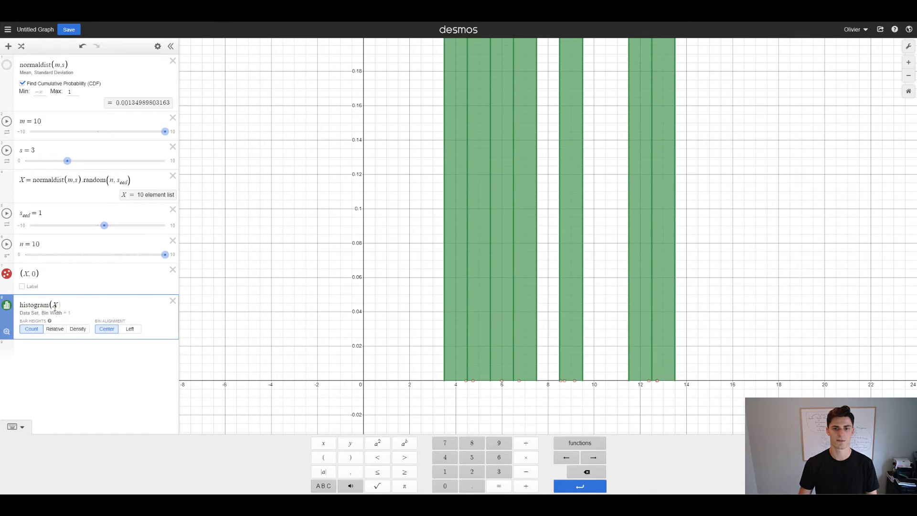
pyautogui.click(7, 331)
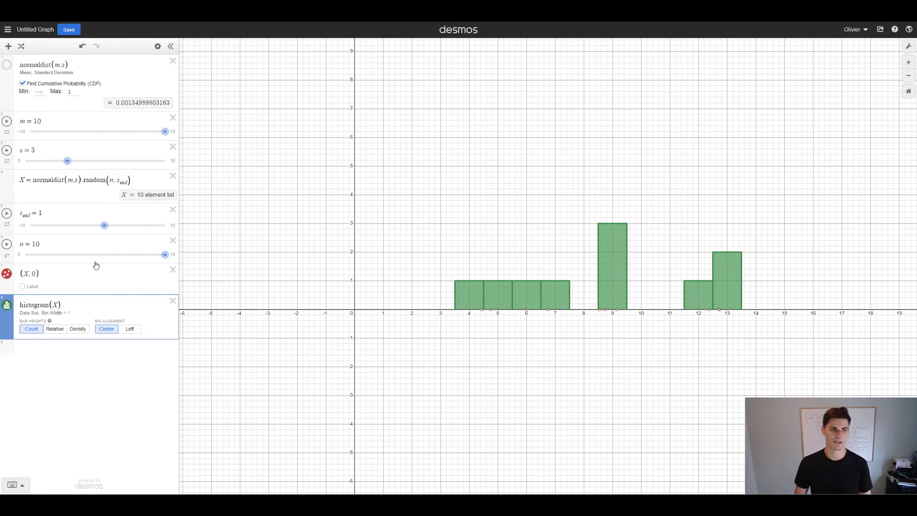
# Set the upper limit of the n slider to 100 and raise n to 21.
pyautogui.click(76, 245)
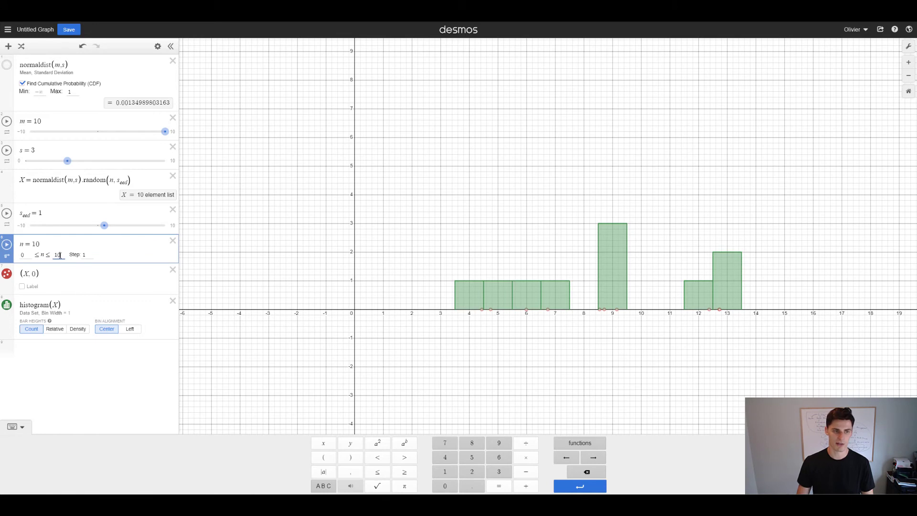
pyautogui.write('0')
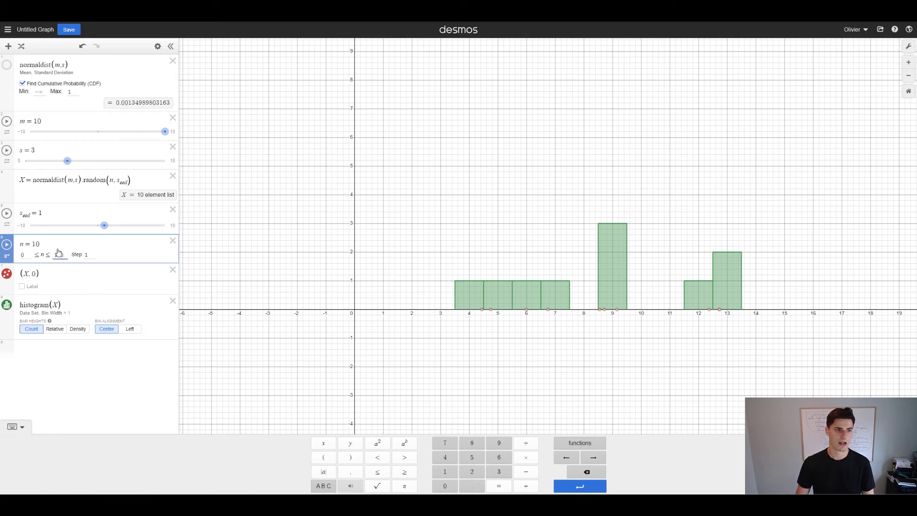
pyautogui.press('Up')
pyautogui.moveTo(41, 255); pyautogui.dragTo(54, 270)
pyautogui.click(516, 234)
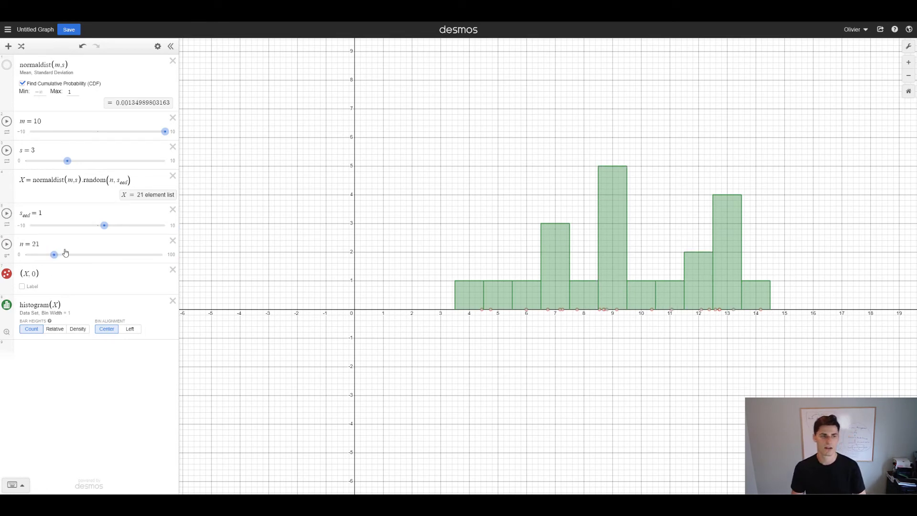
# Increase the sample size n to 65 and on to 100 with its slider, fitting the graph to the histogram each time.
pyautogui.moveTo(53, 260); pyautogui.dragTo(113, 272)
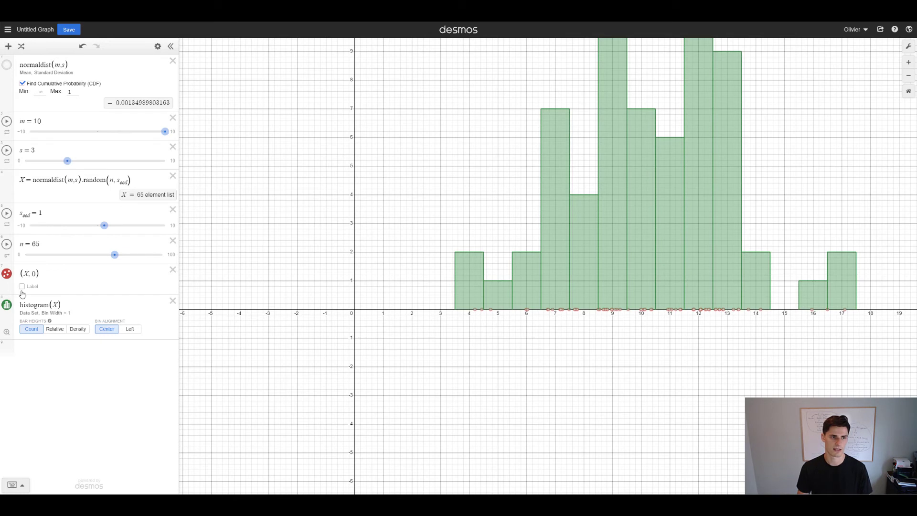
pyautogui.click(6, 331)
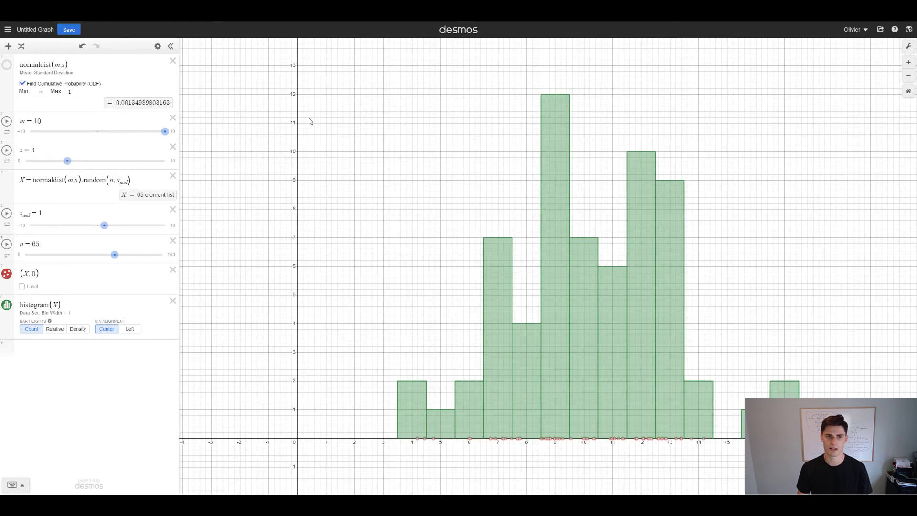
pyautogui.moveTo(115, 255); pyautogui.dragTo(162, 254)
pyautogui.click(7, 332)
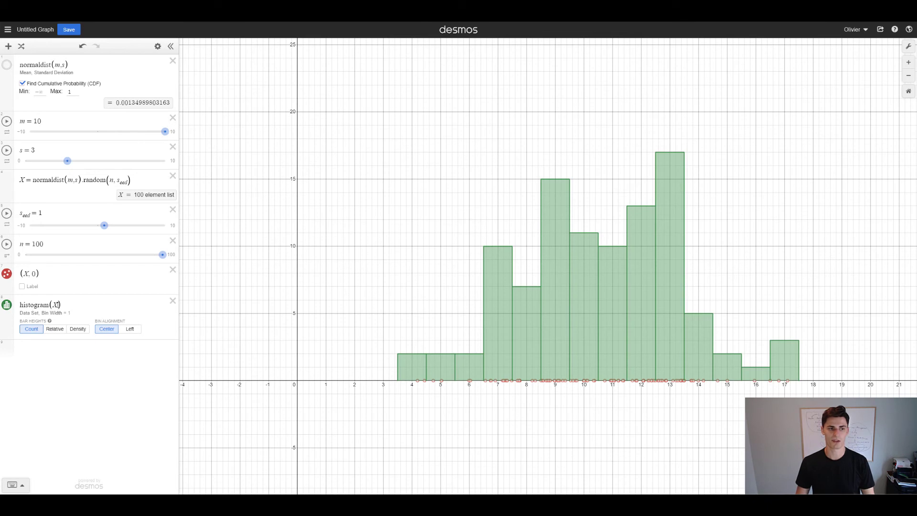
# Add w as the histogram's bin width argument and create a slider for it from 0 to 1, keeping w at 1.
pyautogui.click(58, 304)
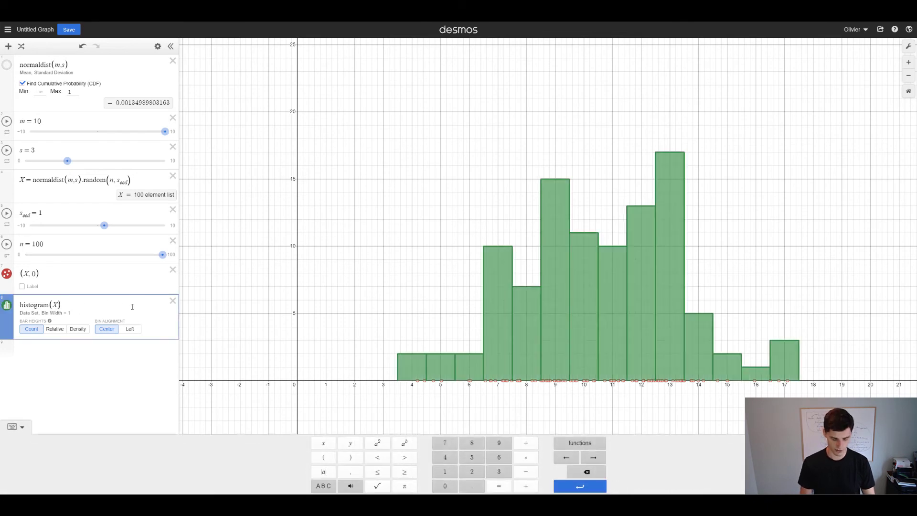
pyautogui.write(',w')
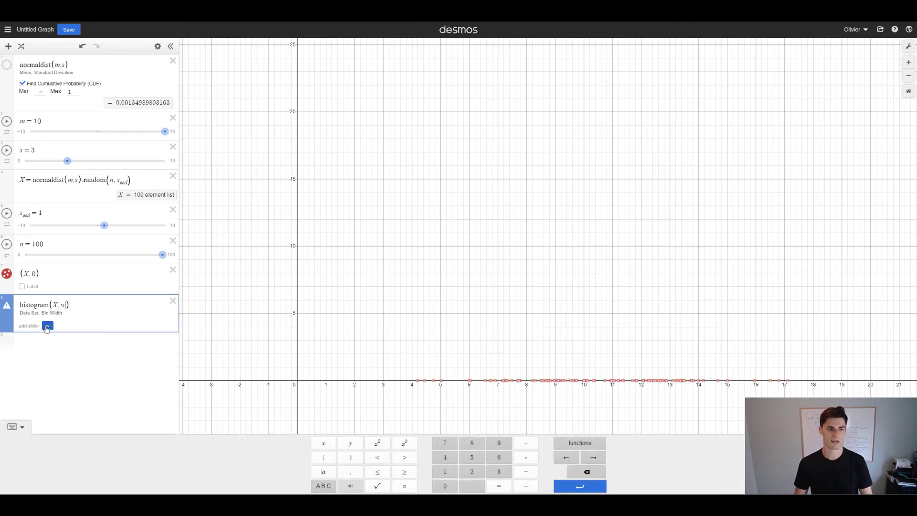
pyautogui.click(47, 327)
pyautogui.click(23, 360)
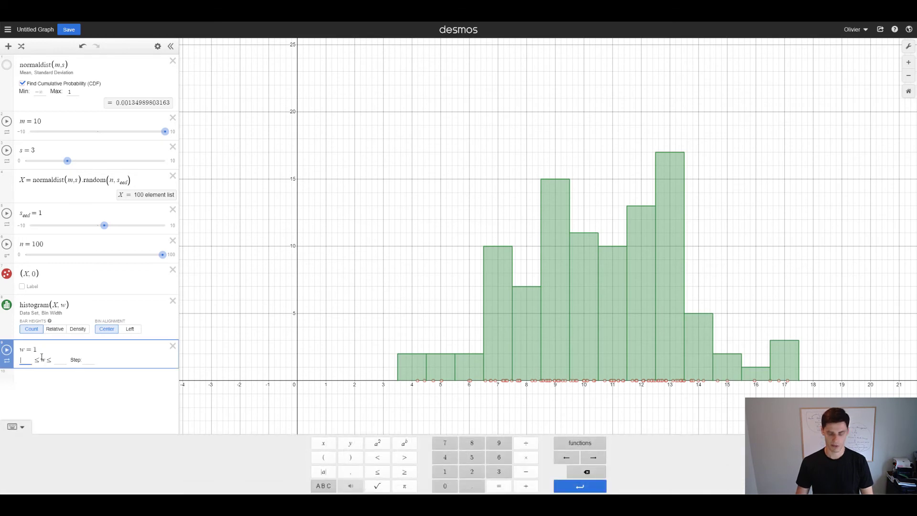
pyautogui.click(59, 360)
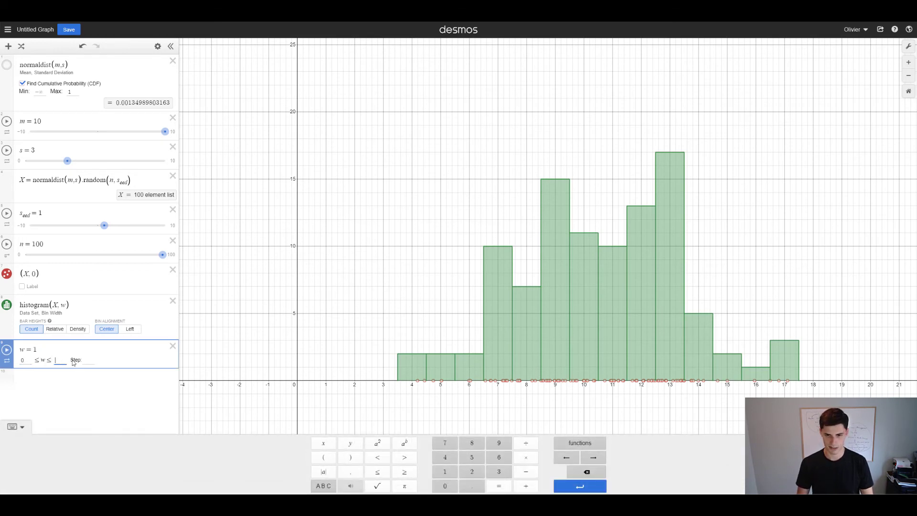
pyautogui.click(90, 317)
pyautogui.moveTo(161, 363)
pyautogui.mouseDown()
pyautogui.moveTo(109, 368)
pyautogui.moveTo(177, 365)
pyautogui.mouseUp()
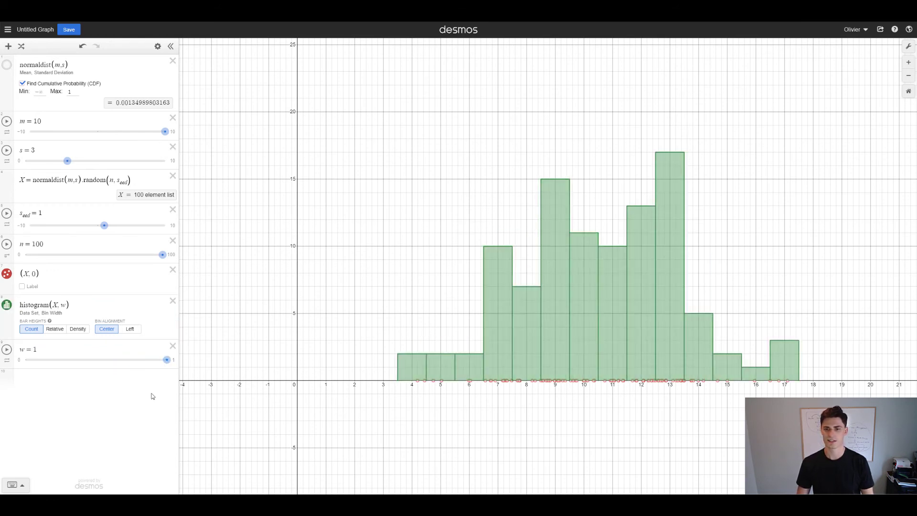
# Try a sample size n of 1000 on the count histogram and restore n to 100.
pyautogui.click(49, 244)
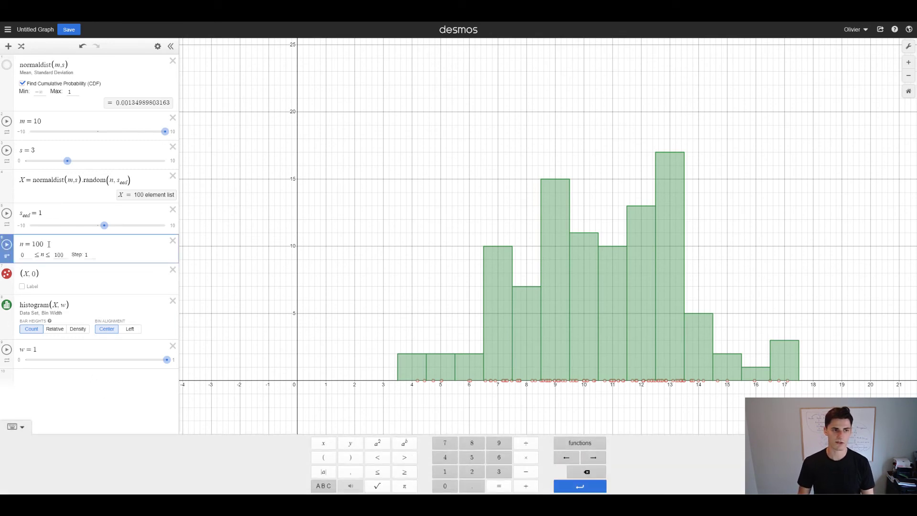
pyautogui.write('0')
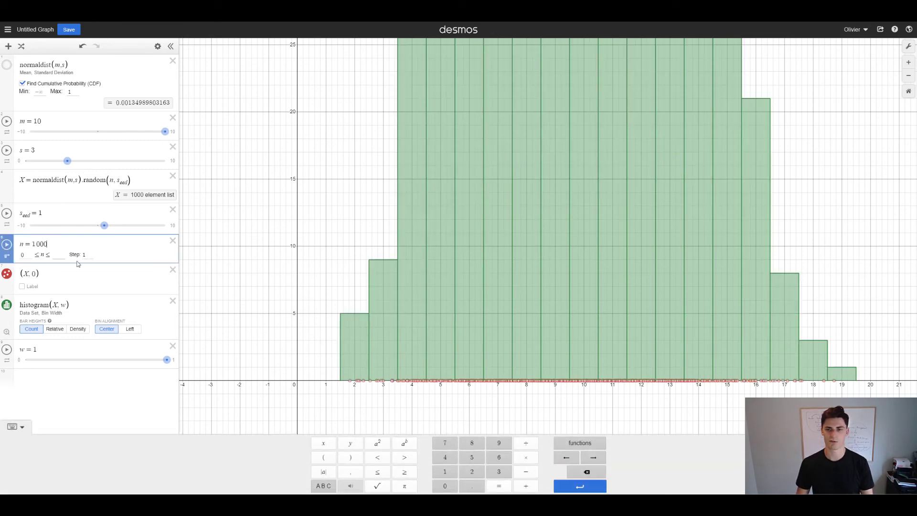
pyautogui.press('BackSpace')
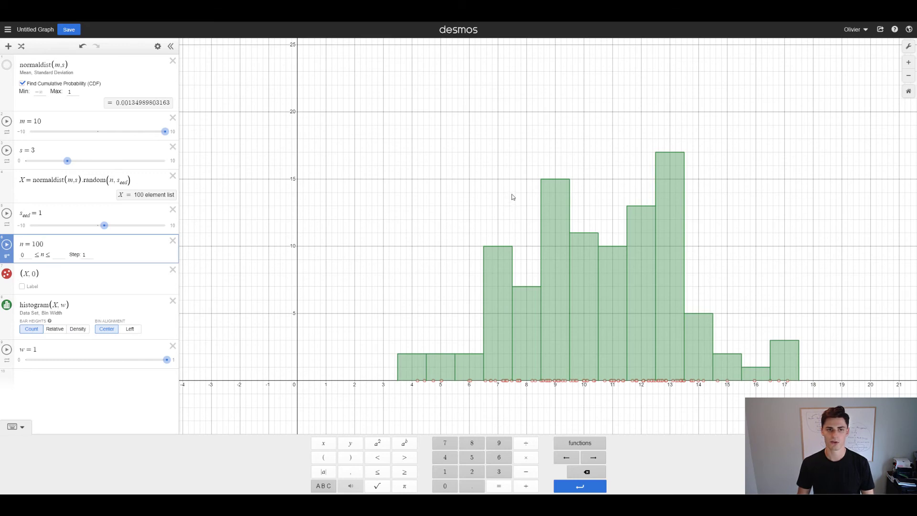
pyautogui.moveTo(52, 244); pyautogui.dragTo(33, 245)
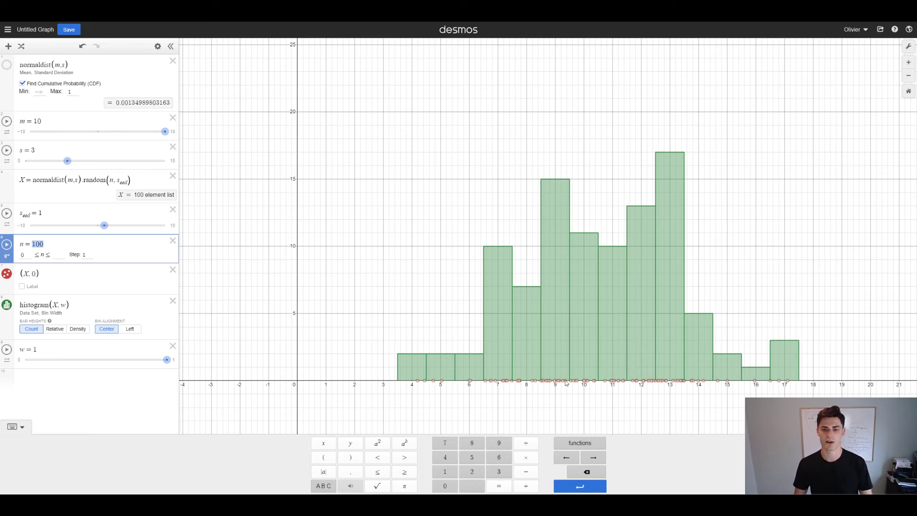
# Switch the histogram's bar heights to Relative and zoom the graph to fit it.
pyautogui.click(51, 332)
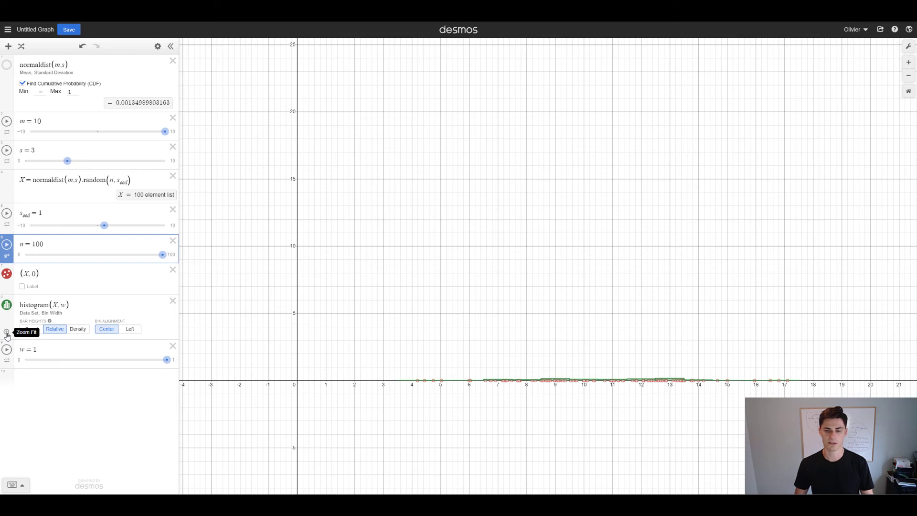
pyautogui.click(7, 333)
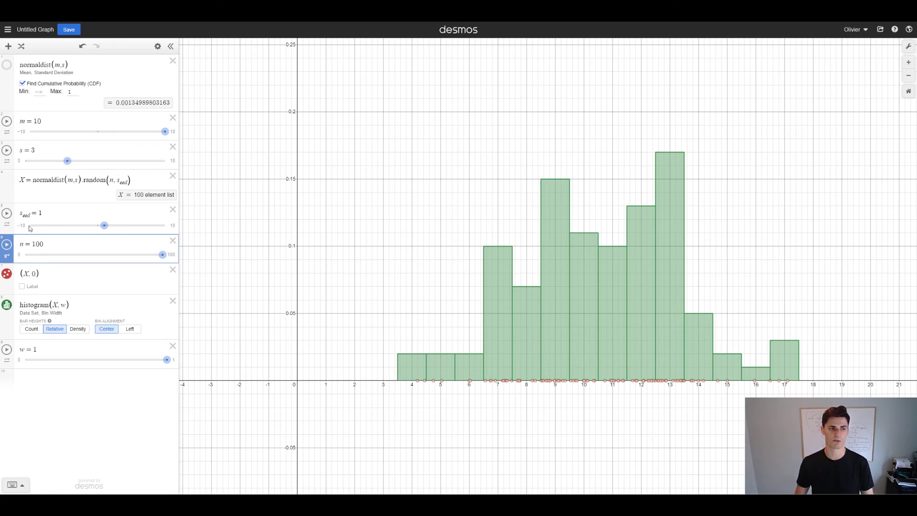
# Show the normaldist(m,s) curve over the histogram again and set the sample size n to 1000.
pyautogui.click(6, 65)
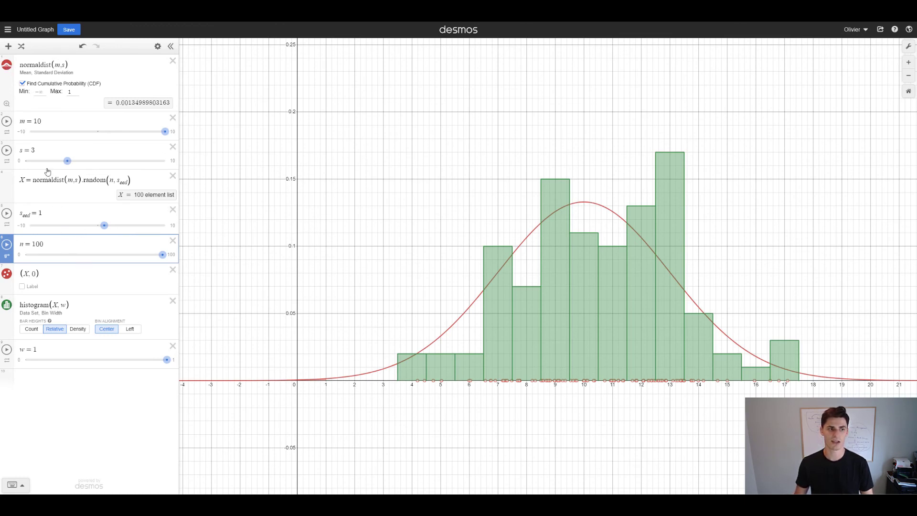
pyautogui.click(59, 246)
pyautogui.write('0')
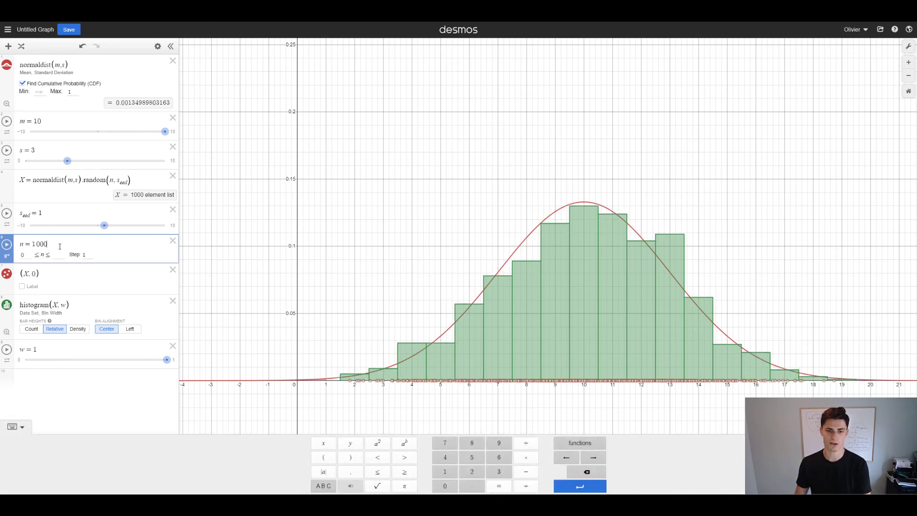
# Increase the sample size n to 10000, keeping the bin width w at 1.
pyautogui.moveTo(167, 360)
pyautogui.mouseDown()
pyautogui.moveTo(148, 362)
pyautogui.moveTo(166, 359)
pyautogui.mouseUp()
pyautogui.click(68, 245)
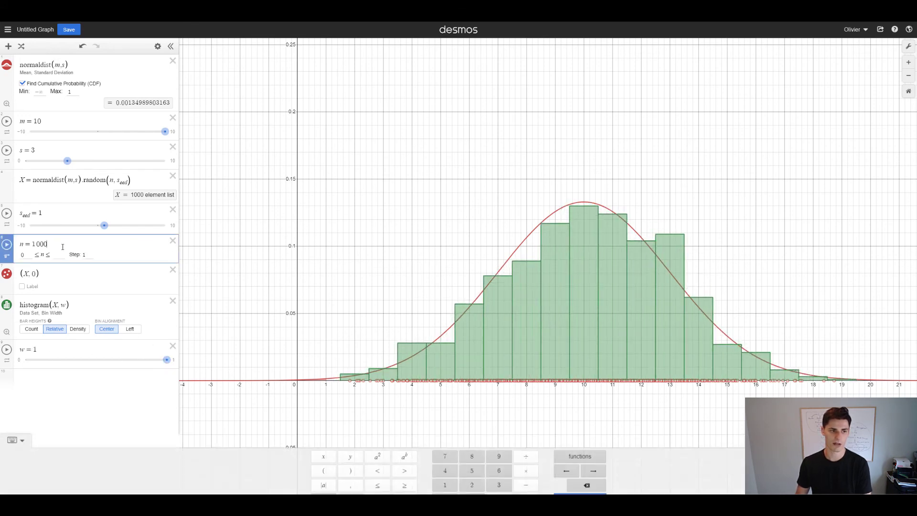
pyautogui.write('0')
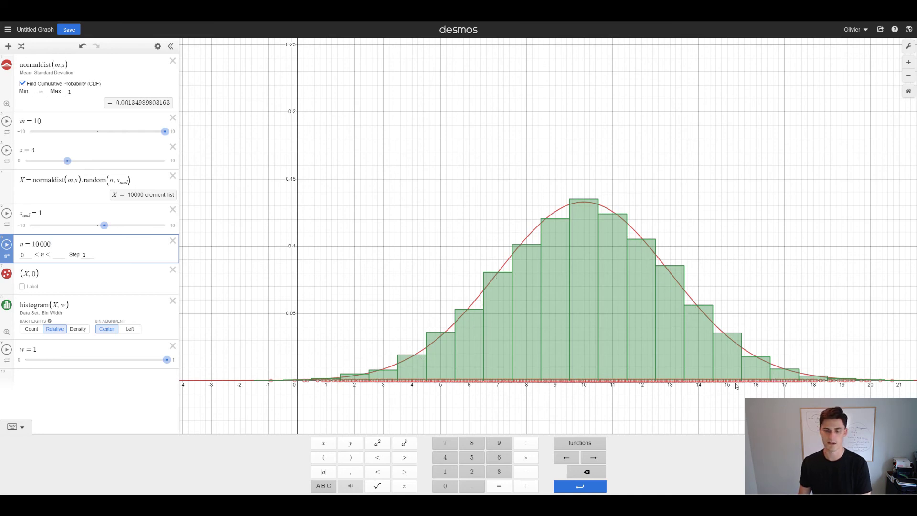
# Reduce the bin width w to 0.856 and switch the histogram's bar heights to Density.
pyautogui.moveTo(166, 360); pyautogui.dragTo(146, 362)
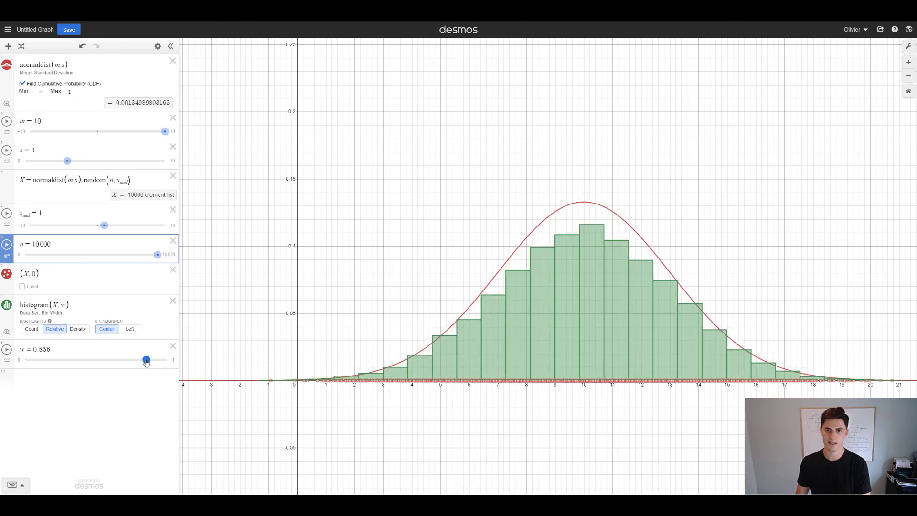
pyautogui.click(78, 329)
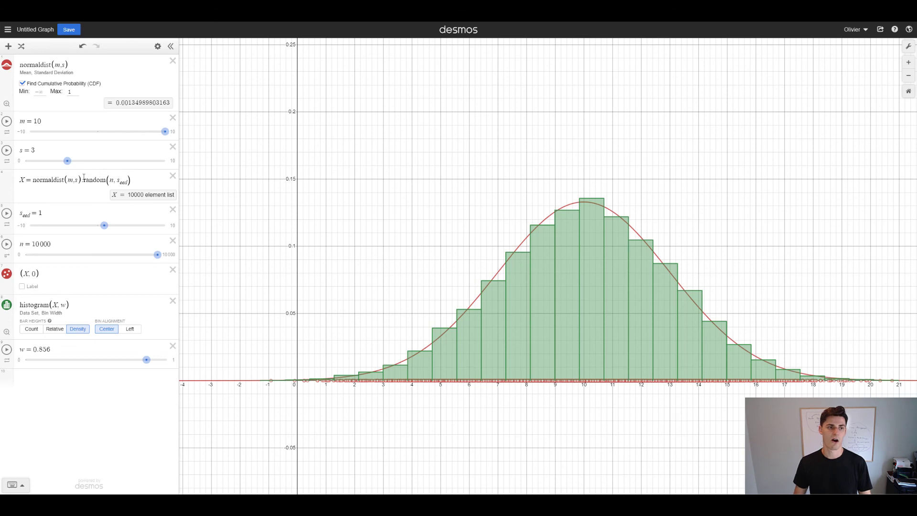
pyautogui.moveTo(68, 163)
pyautogui.mouseDown()
pyautogui.moveTo(84, 165)
pyautogui.moveTo(68, 162)
pyautogui.mouseUp()
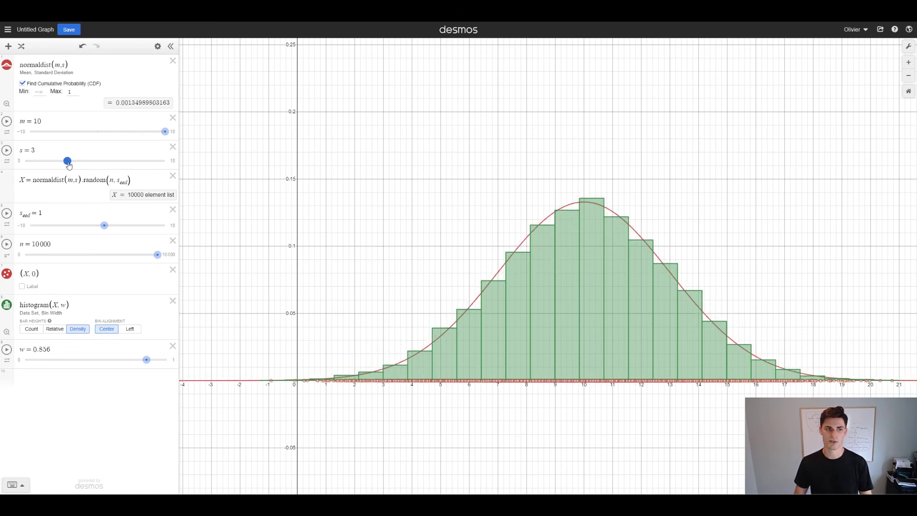
pyautogui.moveTo(165, 137); pyautogui.dragTo(199, 151)
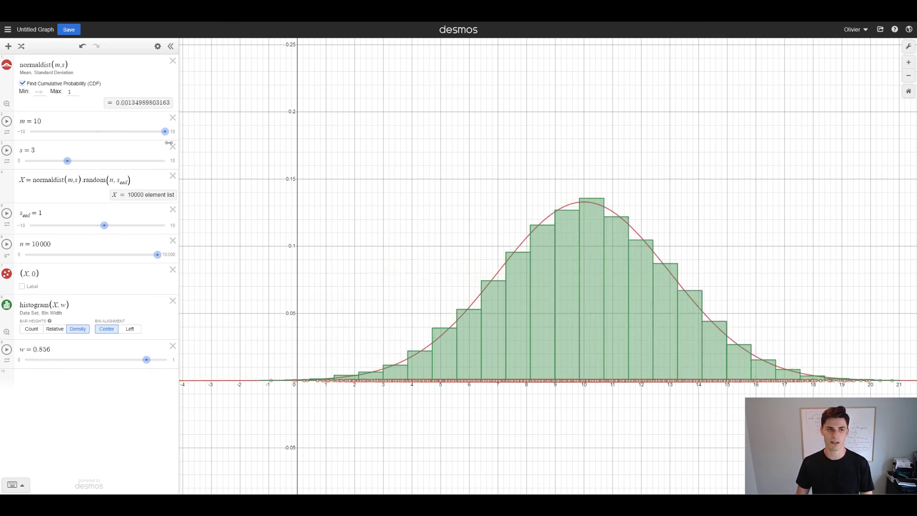